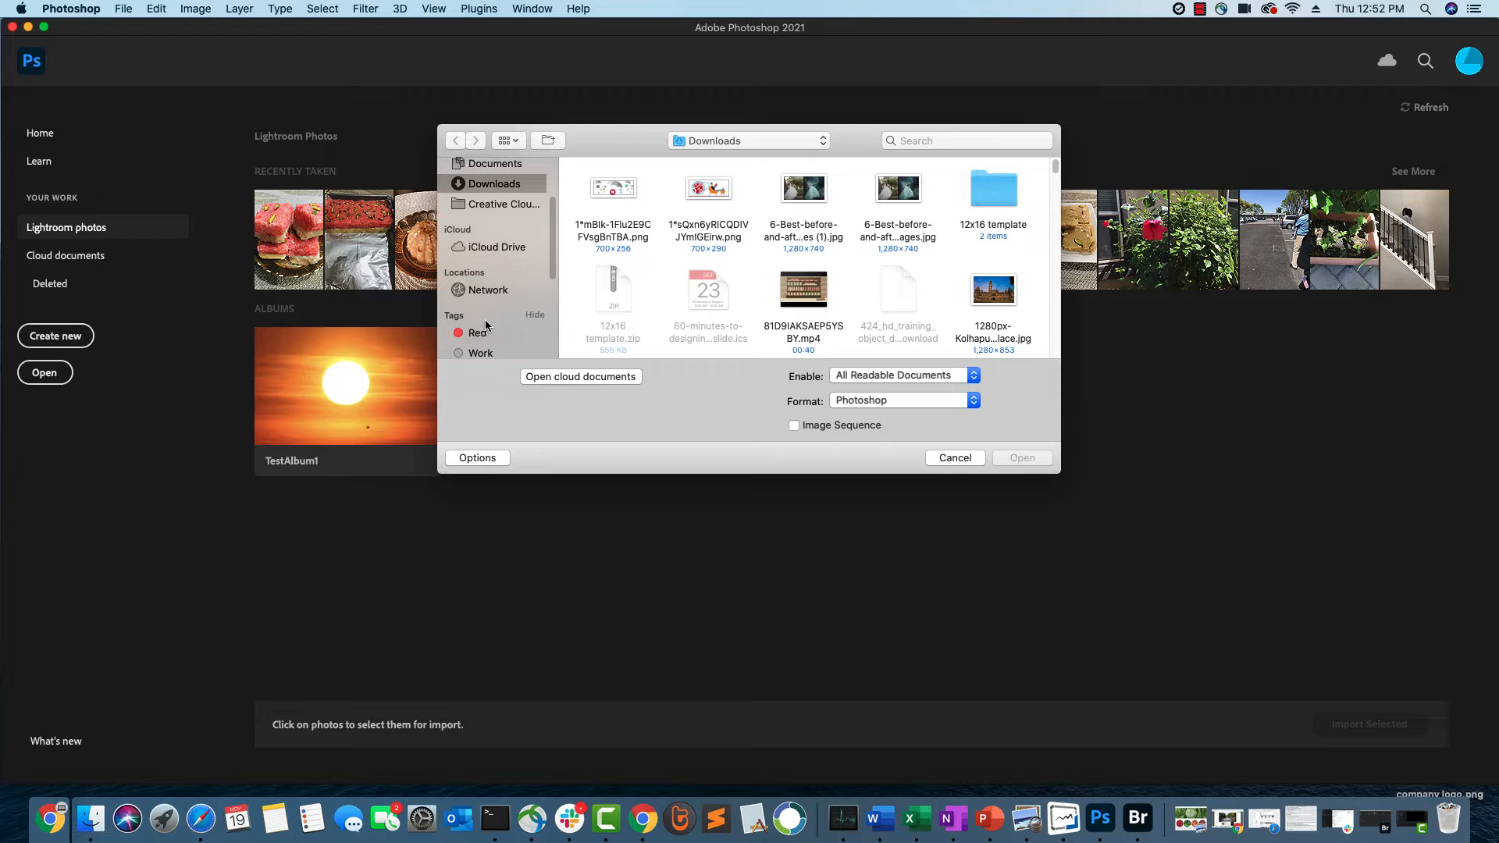
Open marqueetarget.jpg from the Downloads folder
{"action": "left_click", "coordinate": [631, 238]}
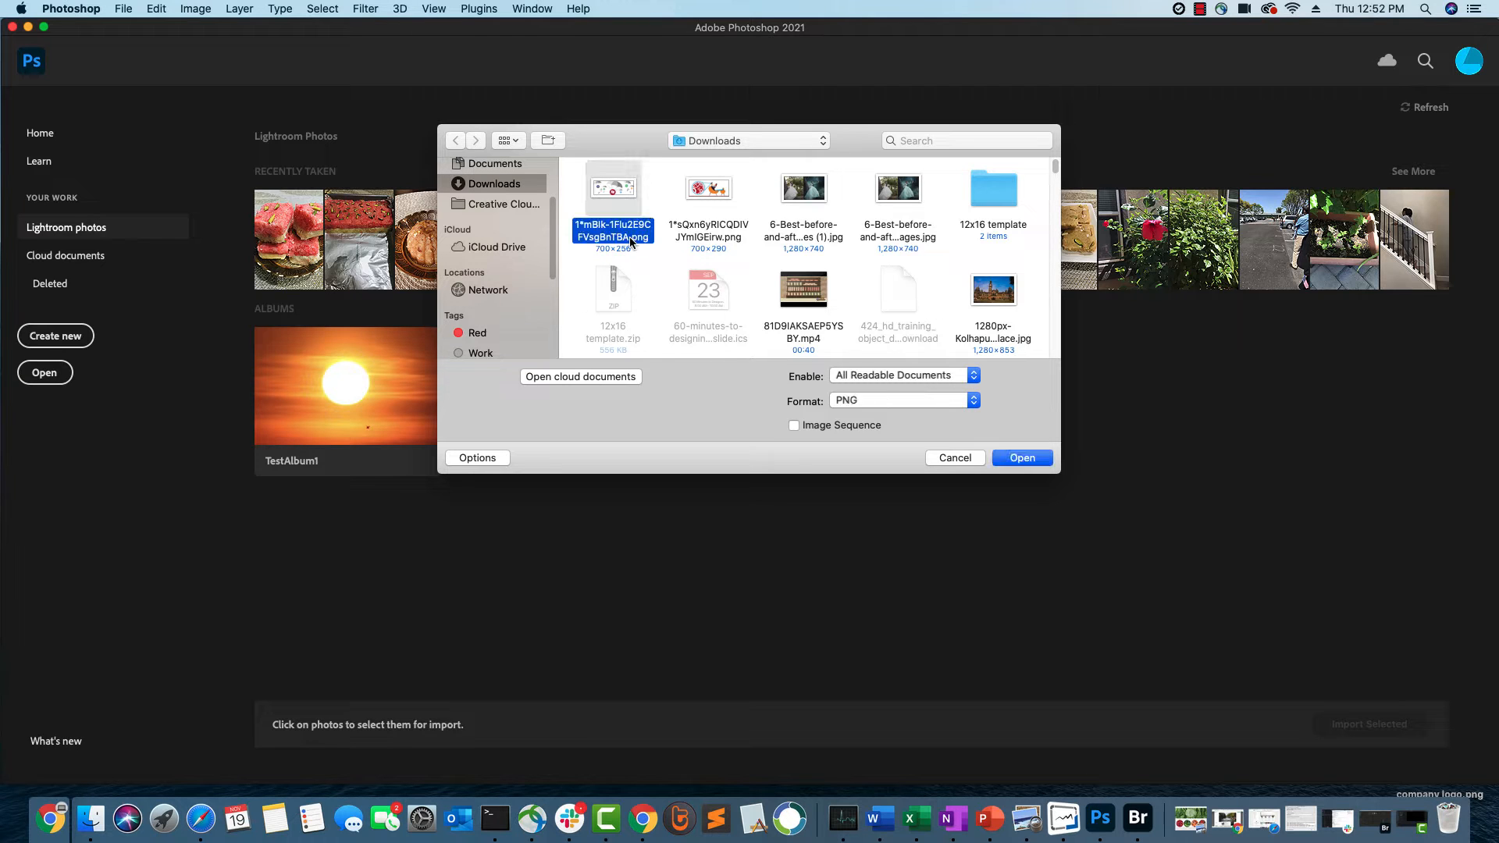
{"action": "type", "text": "marq"}
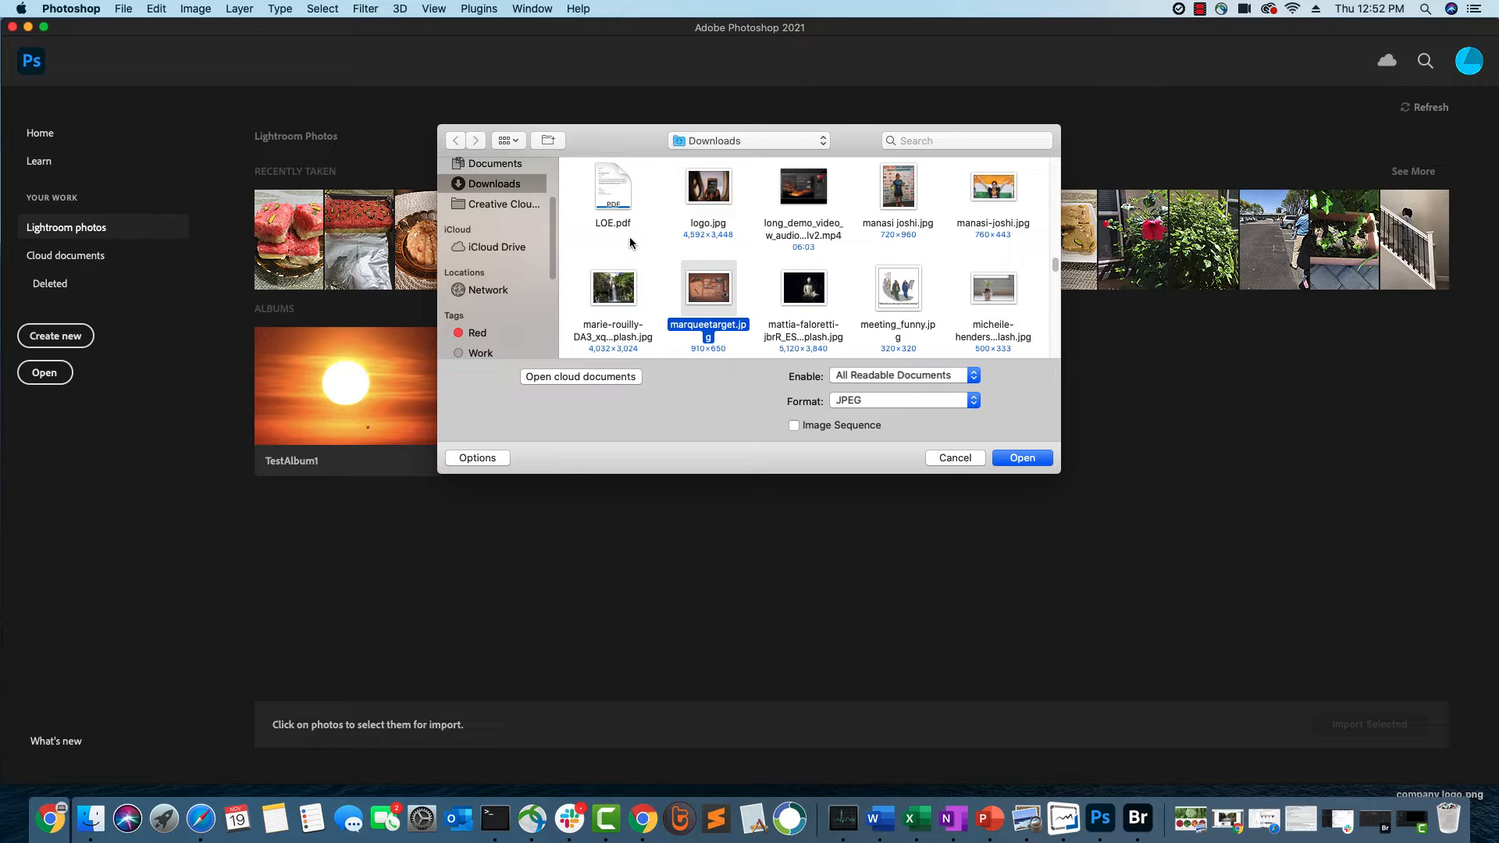
{"action": "left_click", "coordinate": [1020, 463]}
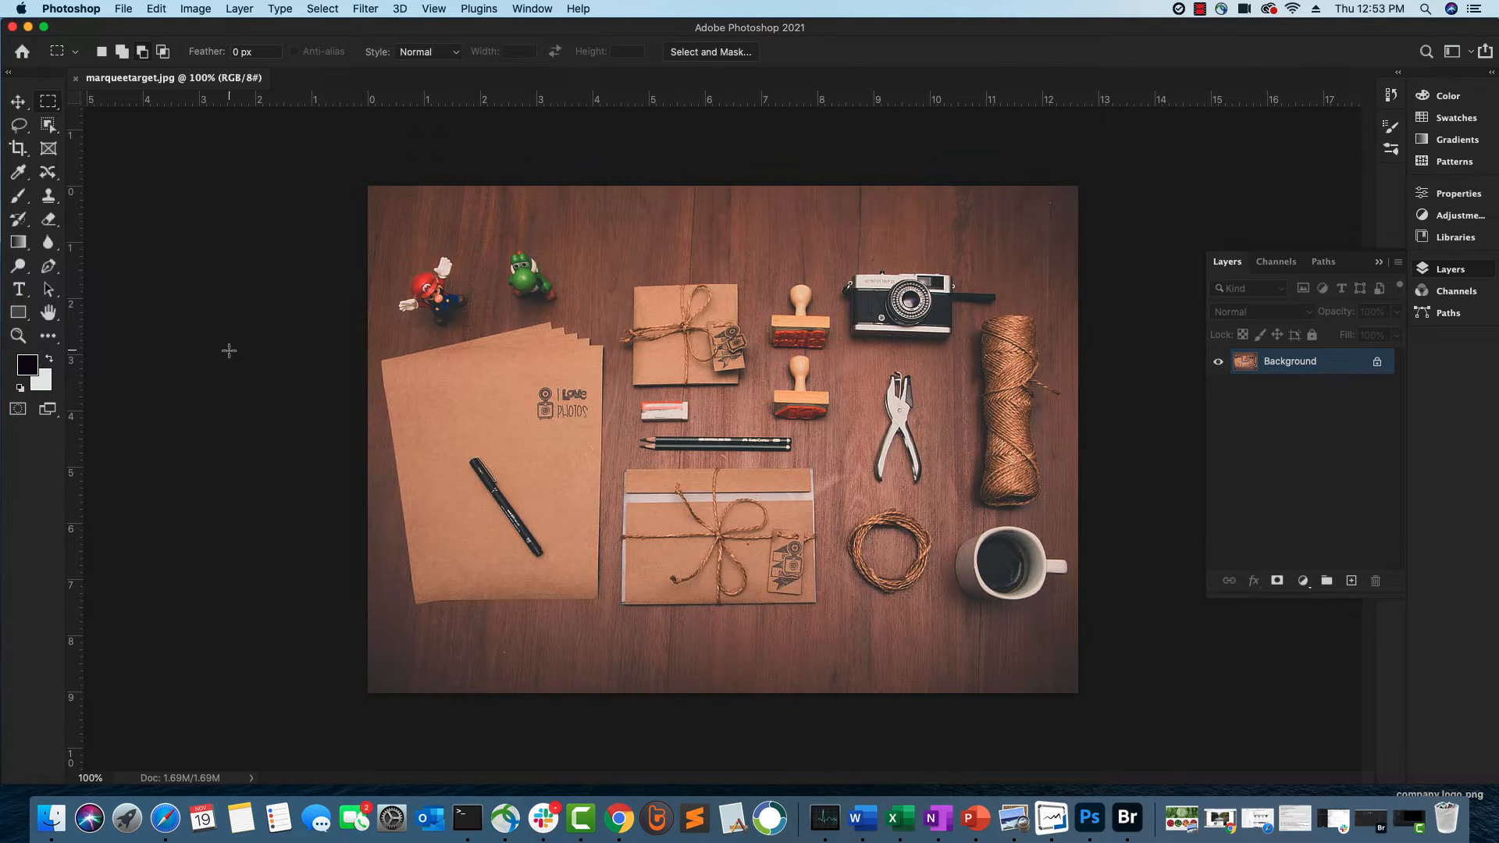
Select the lower string-tied envelope with the Rectangular Marquee tool, using Add to selection to include its right part as a second rectangle
{"action": "left_click", "coordinate": [22, 128]}
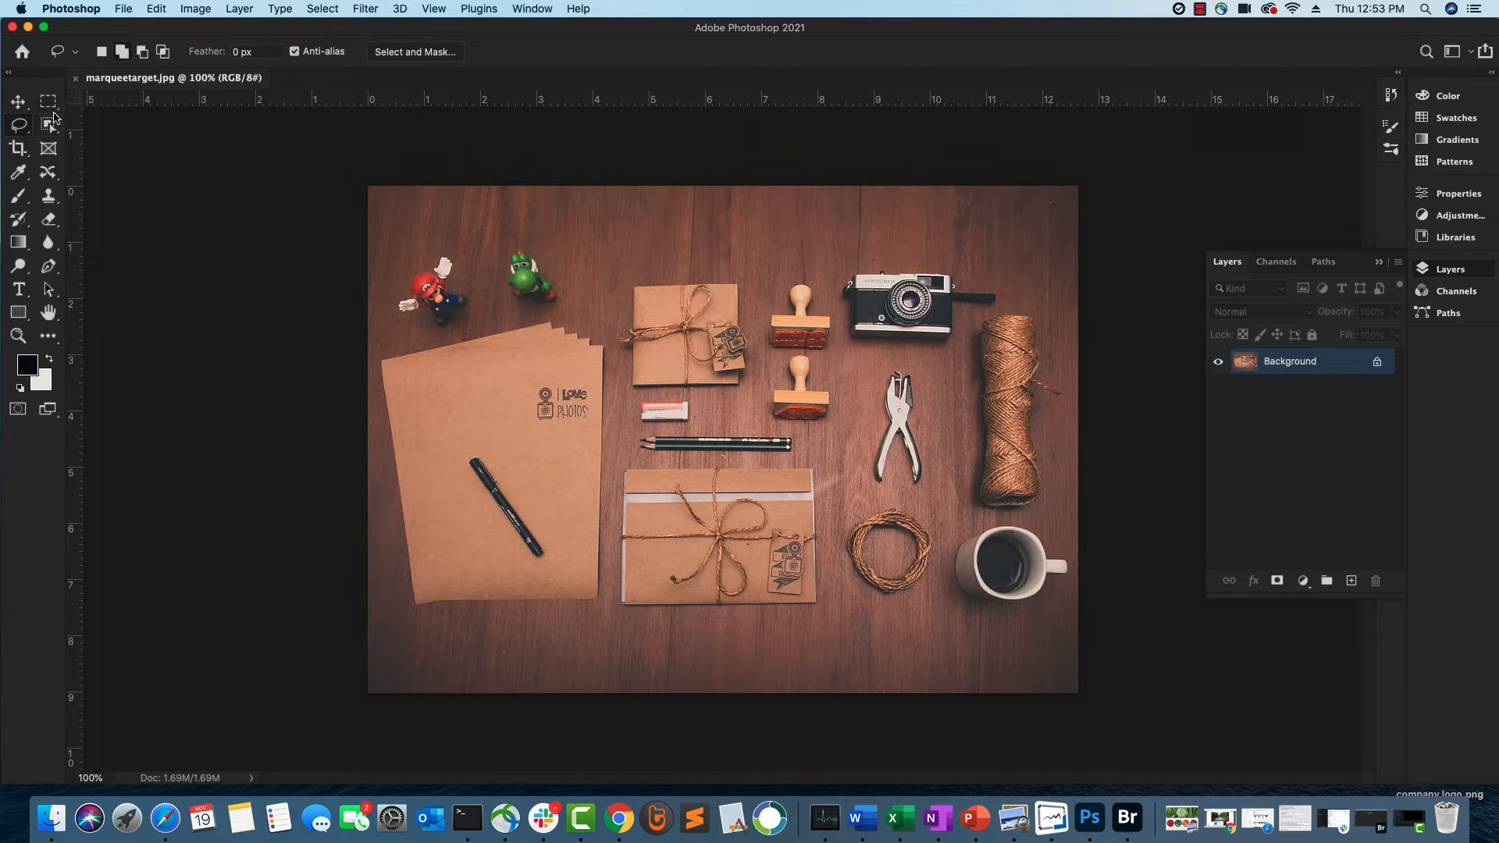
{"action": "left_click", "coordinate": [52, 108]}
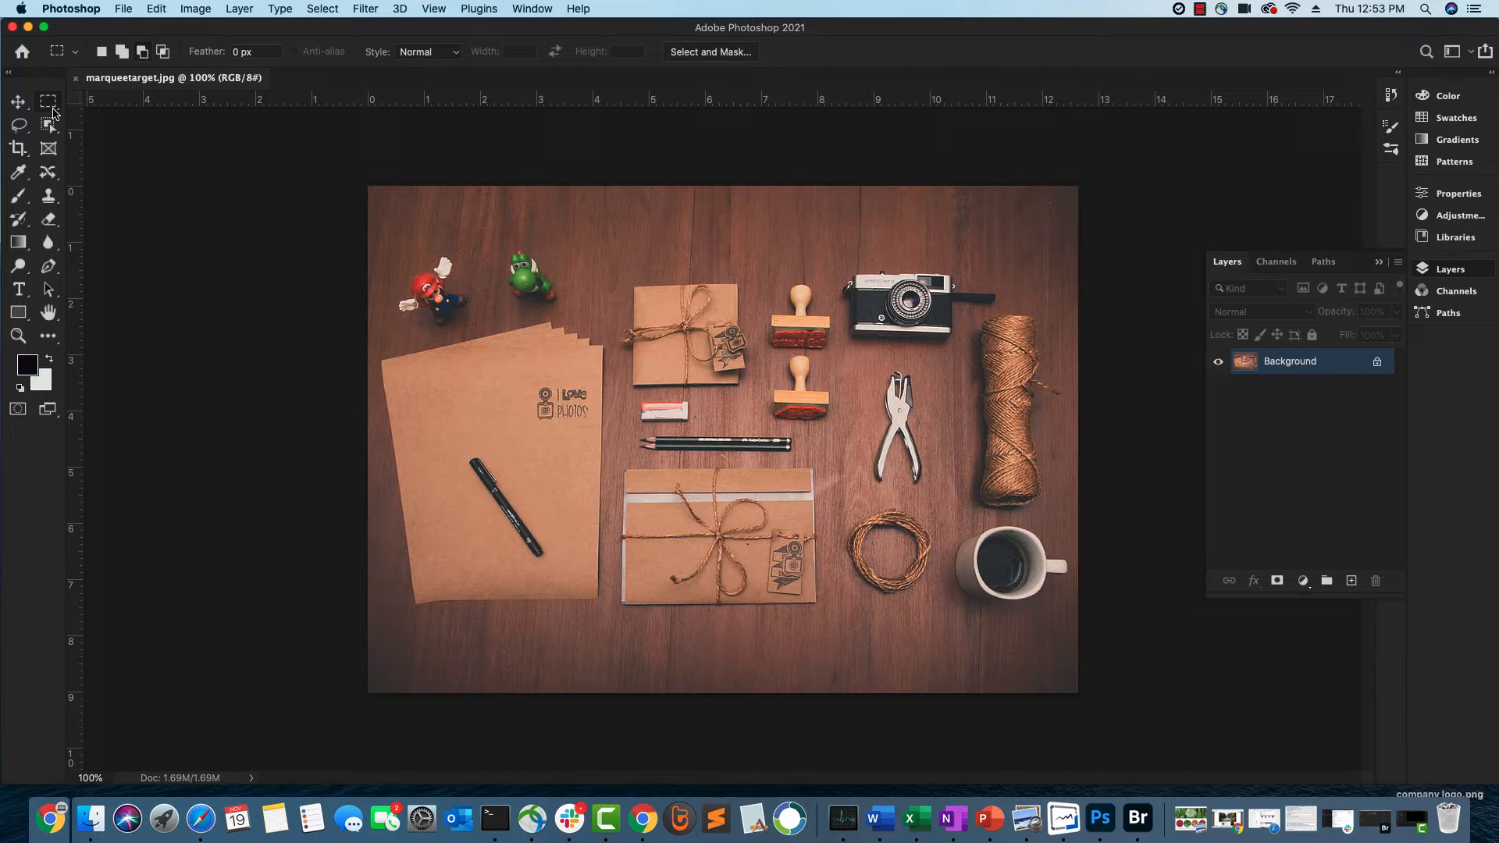
{"action": "right_click", "coordinate": [61, 115]}
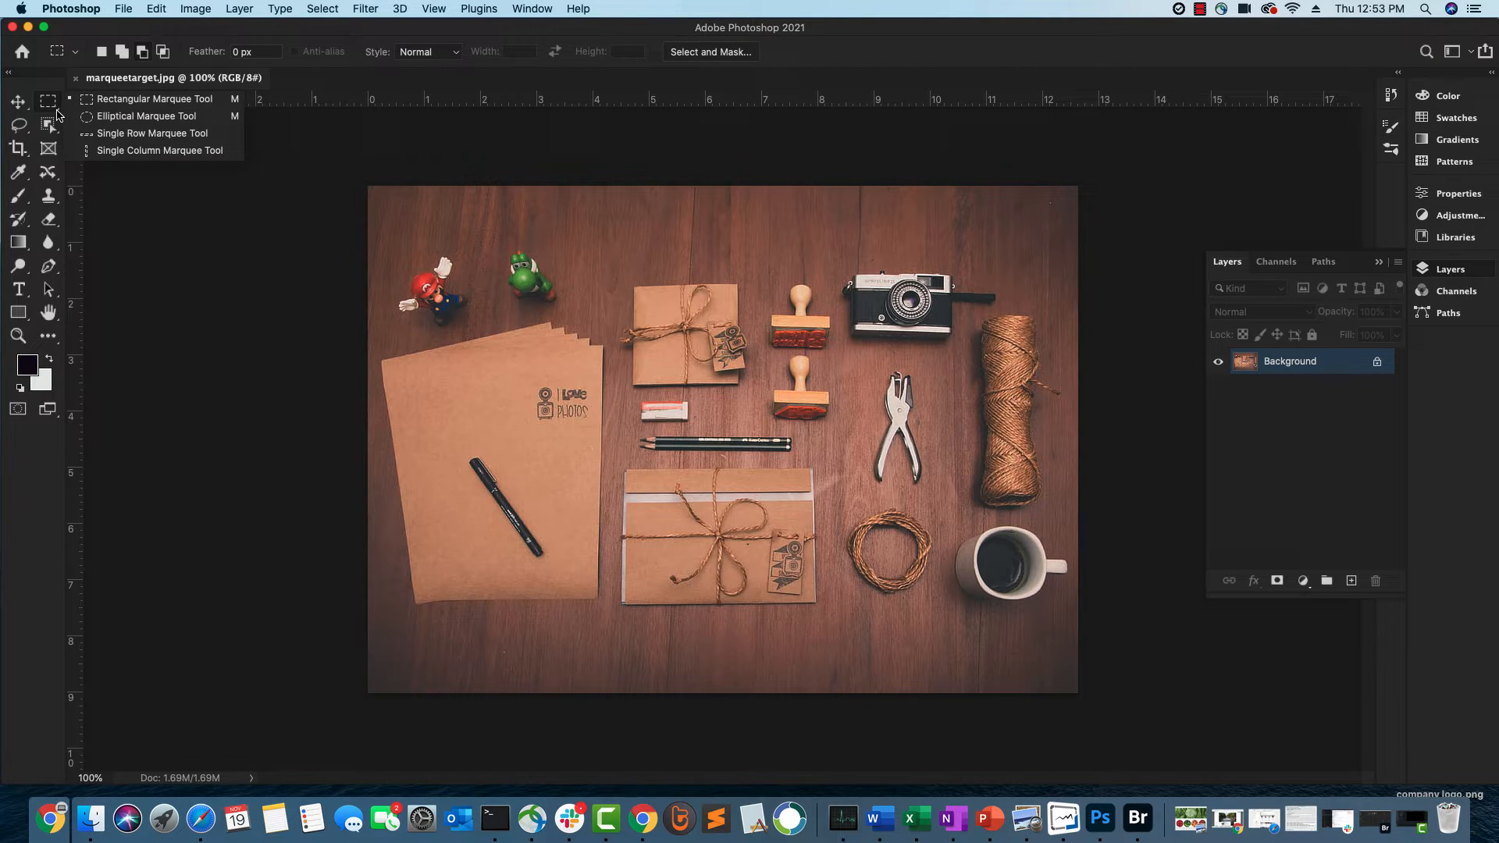
{"action": "left_click", "coordinate": [106, 104]}
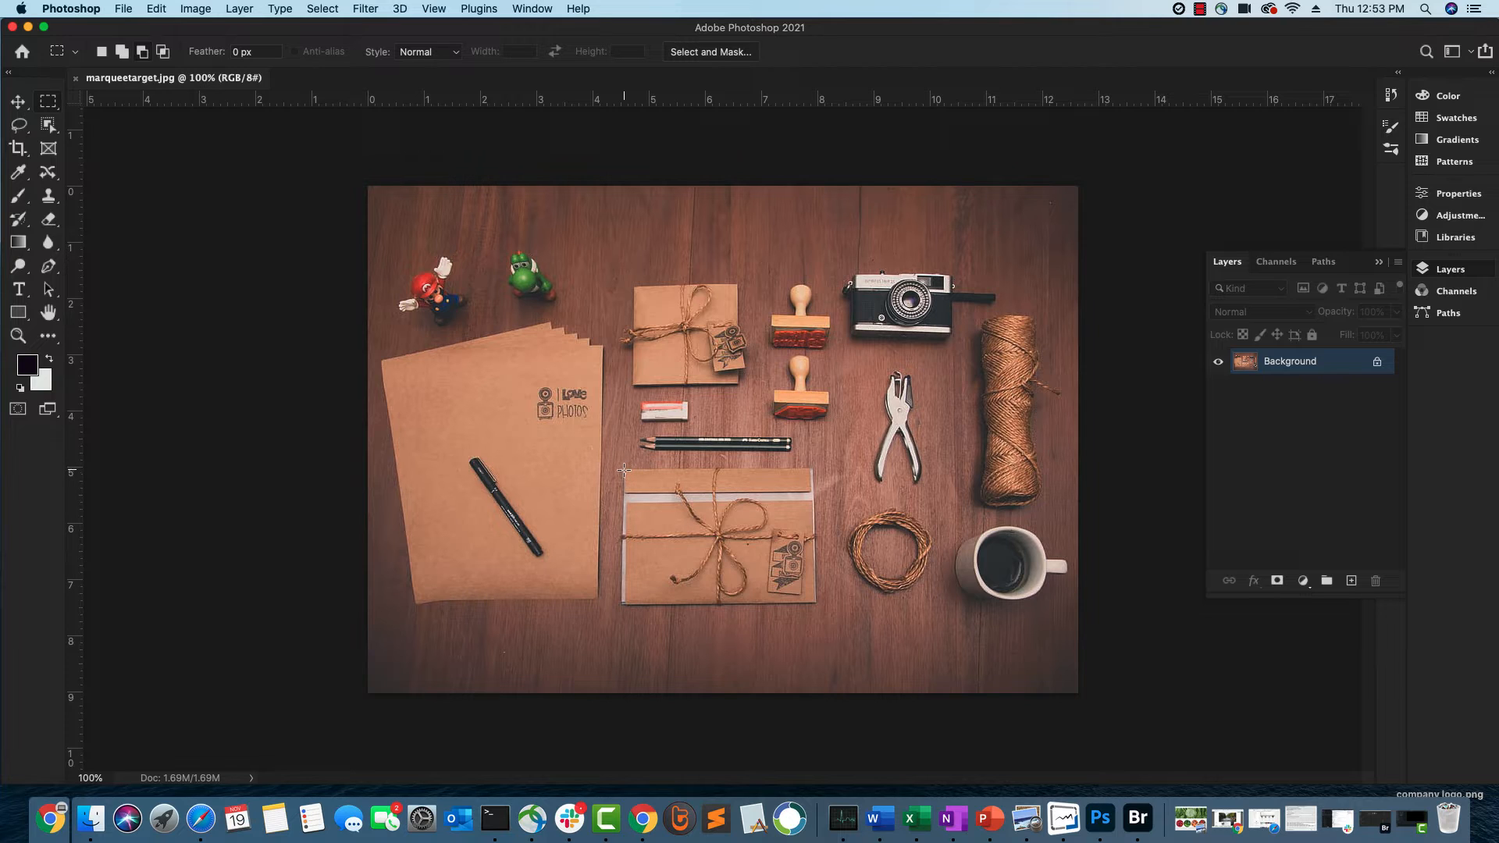
{"action": "left_click_drag", "start_coordinate": [625, 471], "coordinate": [815, 606]}
{"action": "left_click", "coordinate": [668, 507]}
{"action": "left_click_drag", "start_coordinate": [629, 471], "coordinate": [747, 595]}
{"action": "left_click", "coordinate": [123, 54]}
{"action": "left_click_drag", "start_coordinate": [750, 469], "coordinate": [813, 600]}
Apply a Brightness/Contrast adjustment to the selected envelope with brightness -52 and contrast about 66
{"action": "left_click", "coordinate": [196, 12]}
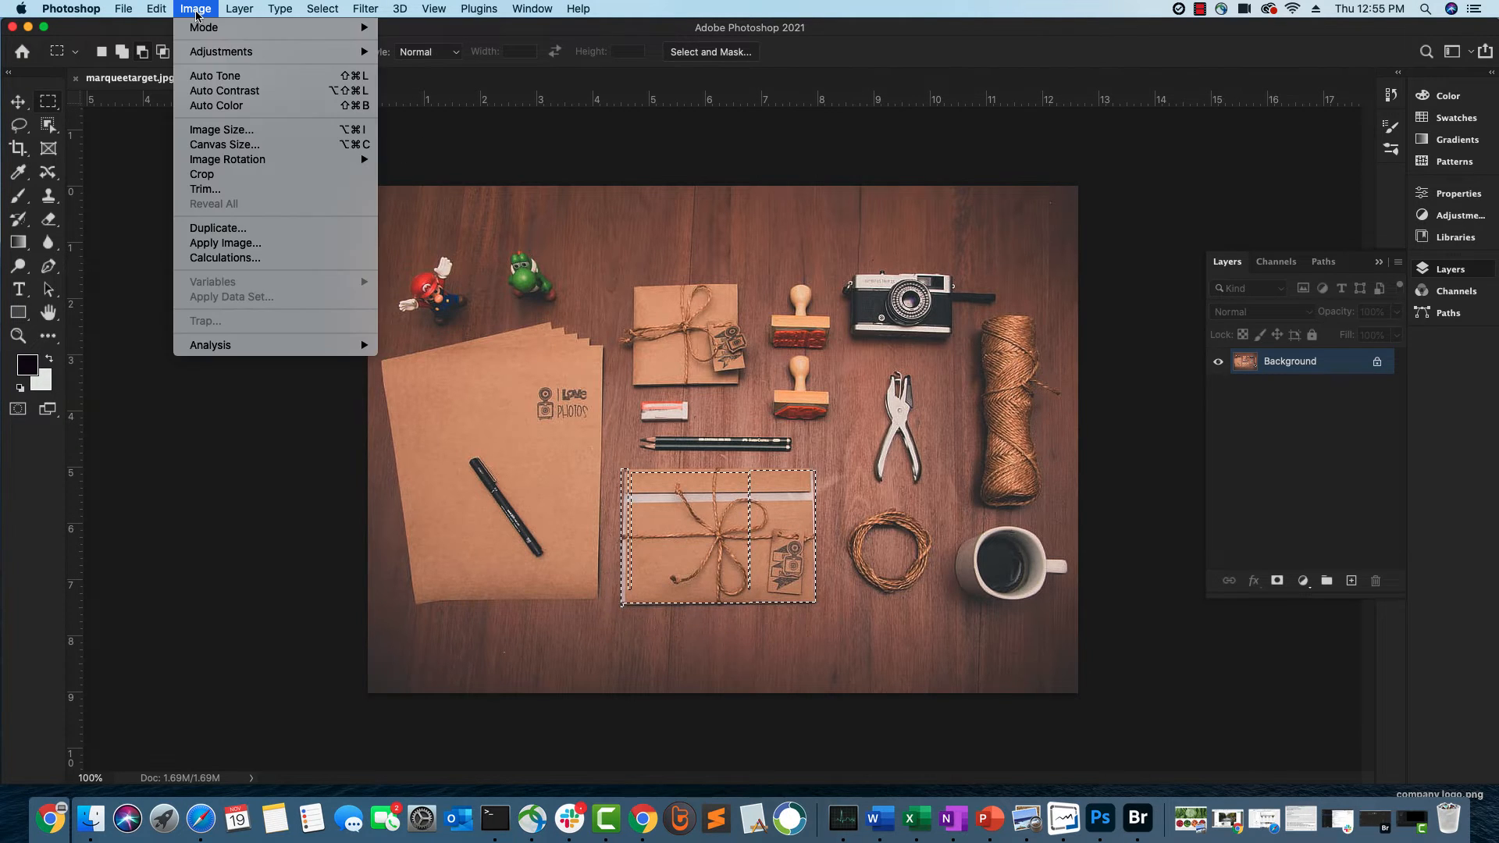
{"action": "mouse_move", "coordinate": [207, 55]}
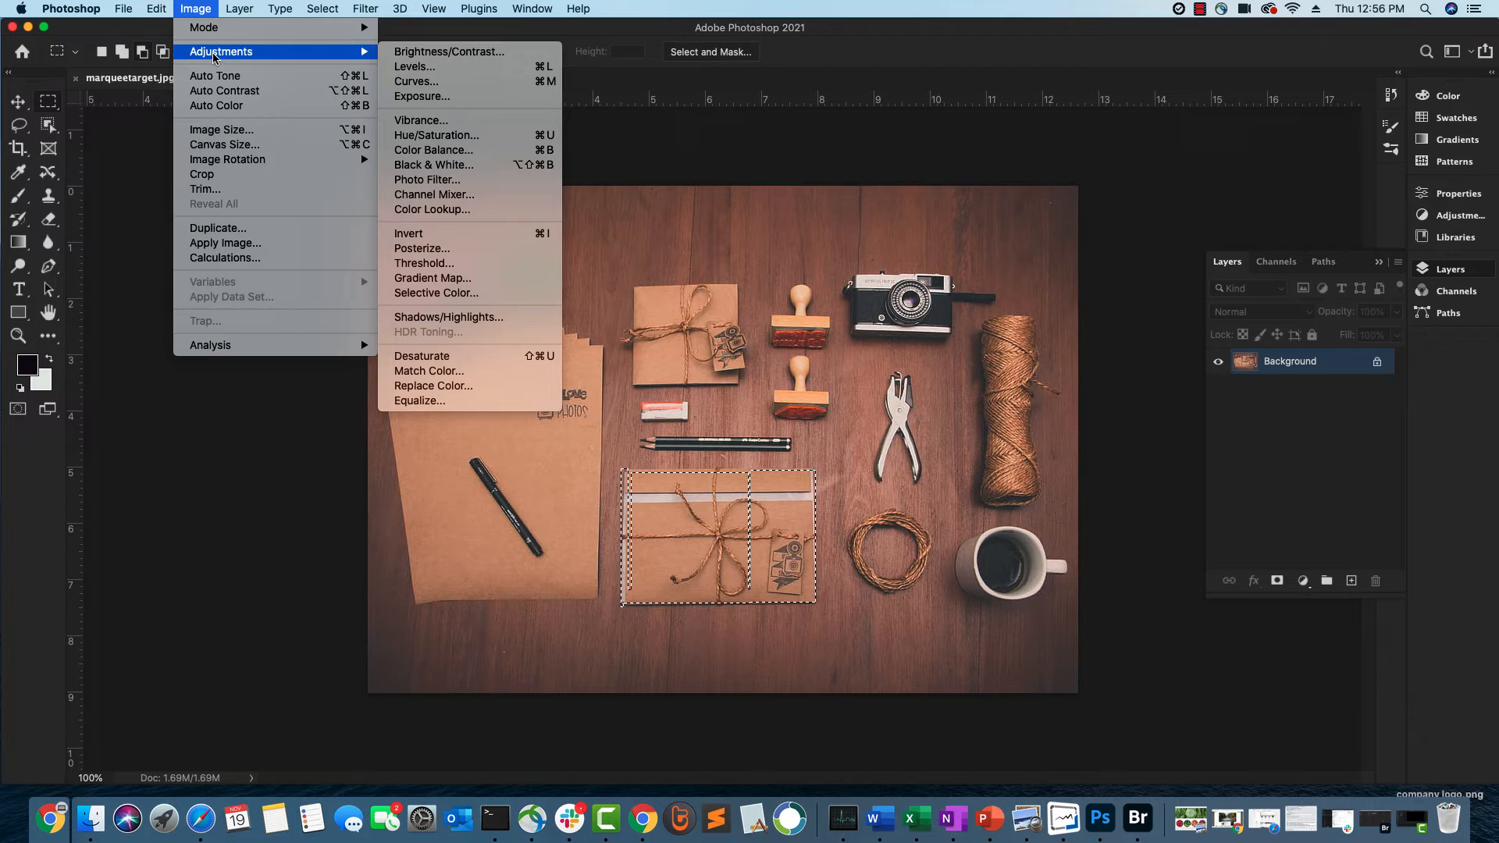
{"action": "left_click", "coordinate": [421, 52]}
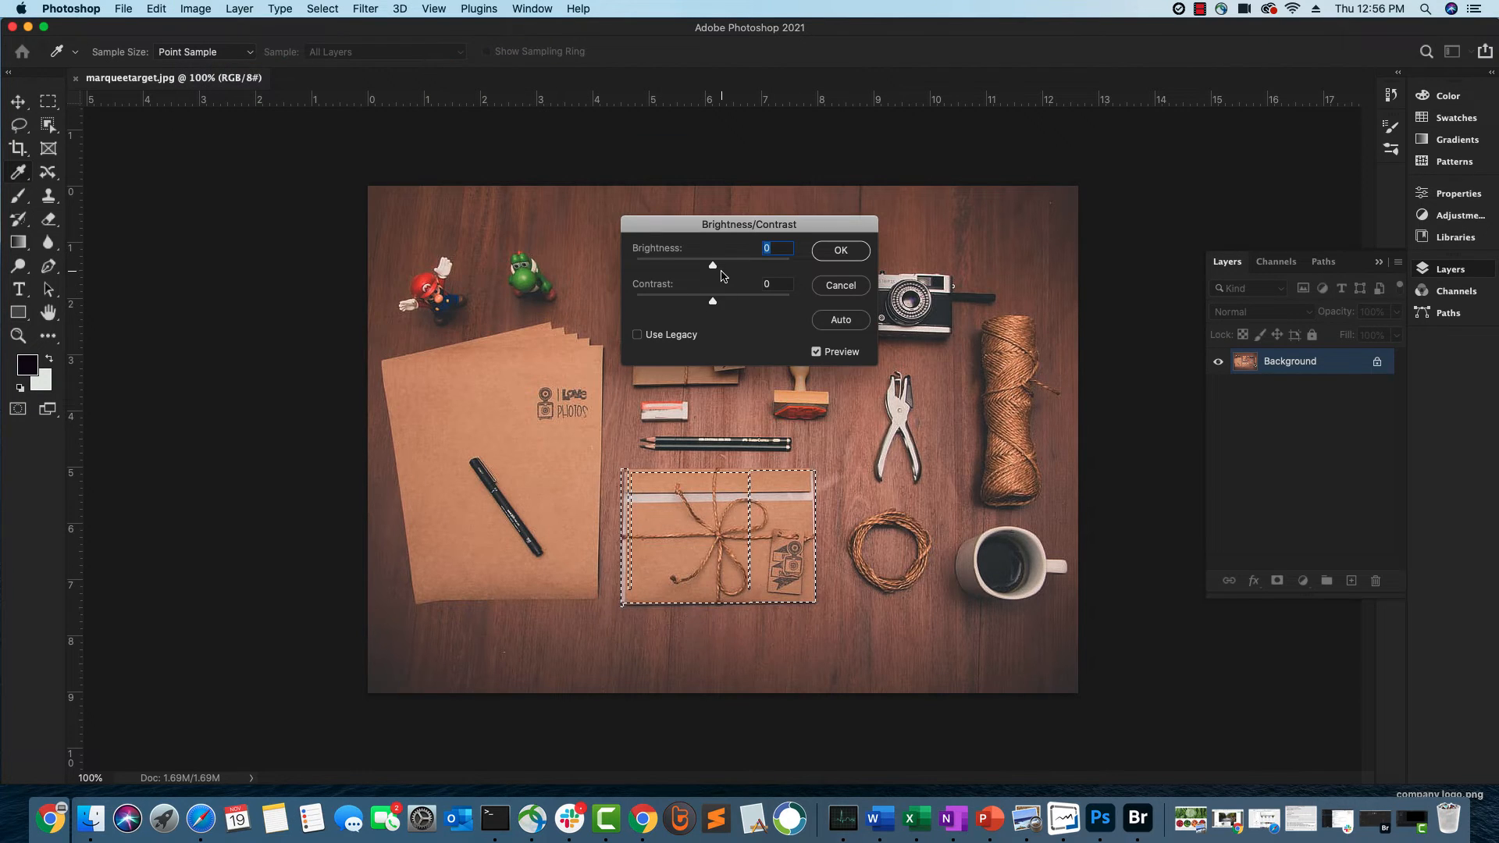
{"action": "left_click_drag", "start_coordinate": [713, 265], "coordinate": [743, 271]}
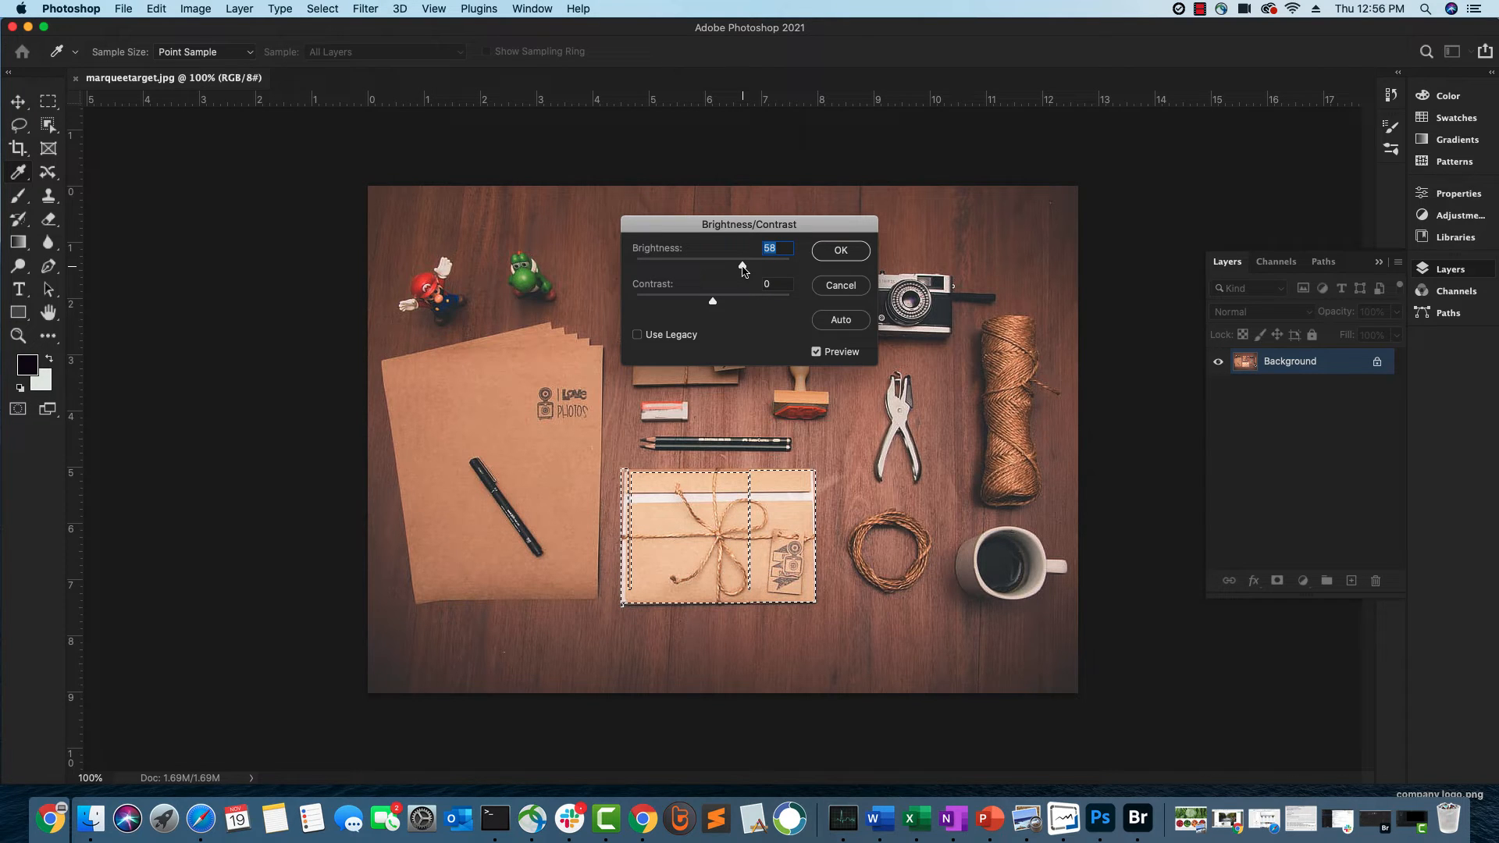
{"action": "left_click_drag", "start_coordinate": [742, 270], "coordinate": [699, 267]}
{"action": "left_click_drag", "start_coordinate": [692, 266], "coordinate": [687, 266]}
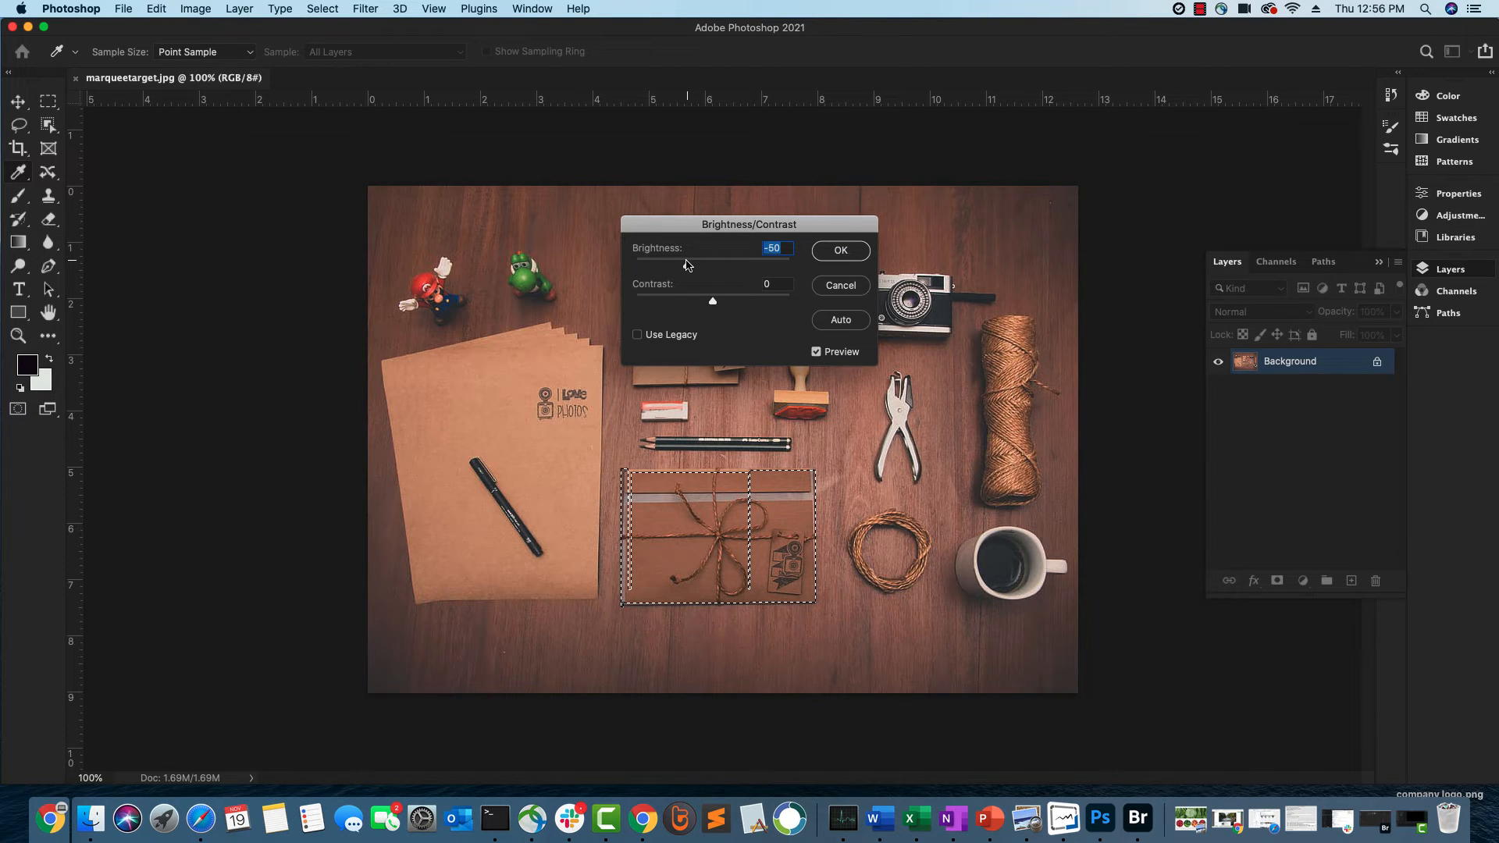
{"action": "left_click_drag", "start_coordinate": [688, 266], "coordinate": [732, 304]}
{"action": "left_click_drag", "start_coordinate": [732, 304], "coordinate": [763, 307]}
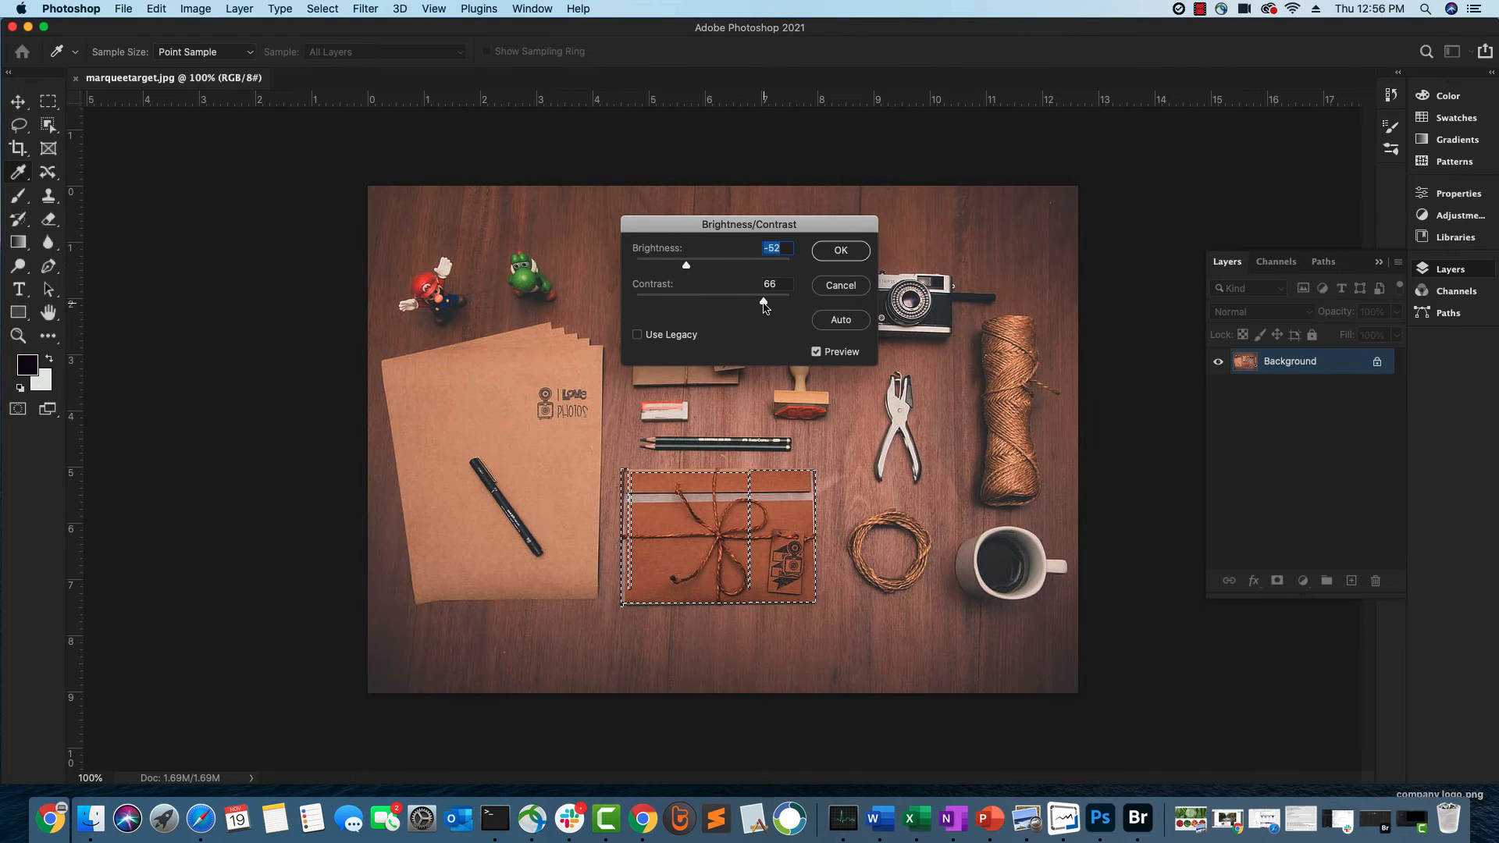
{"action": "left_click_drag", "start_coordinate": [764, 307], "coordinate": [765, 307]}
{"action": "left_click", "coordinate": [845, 256]}
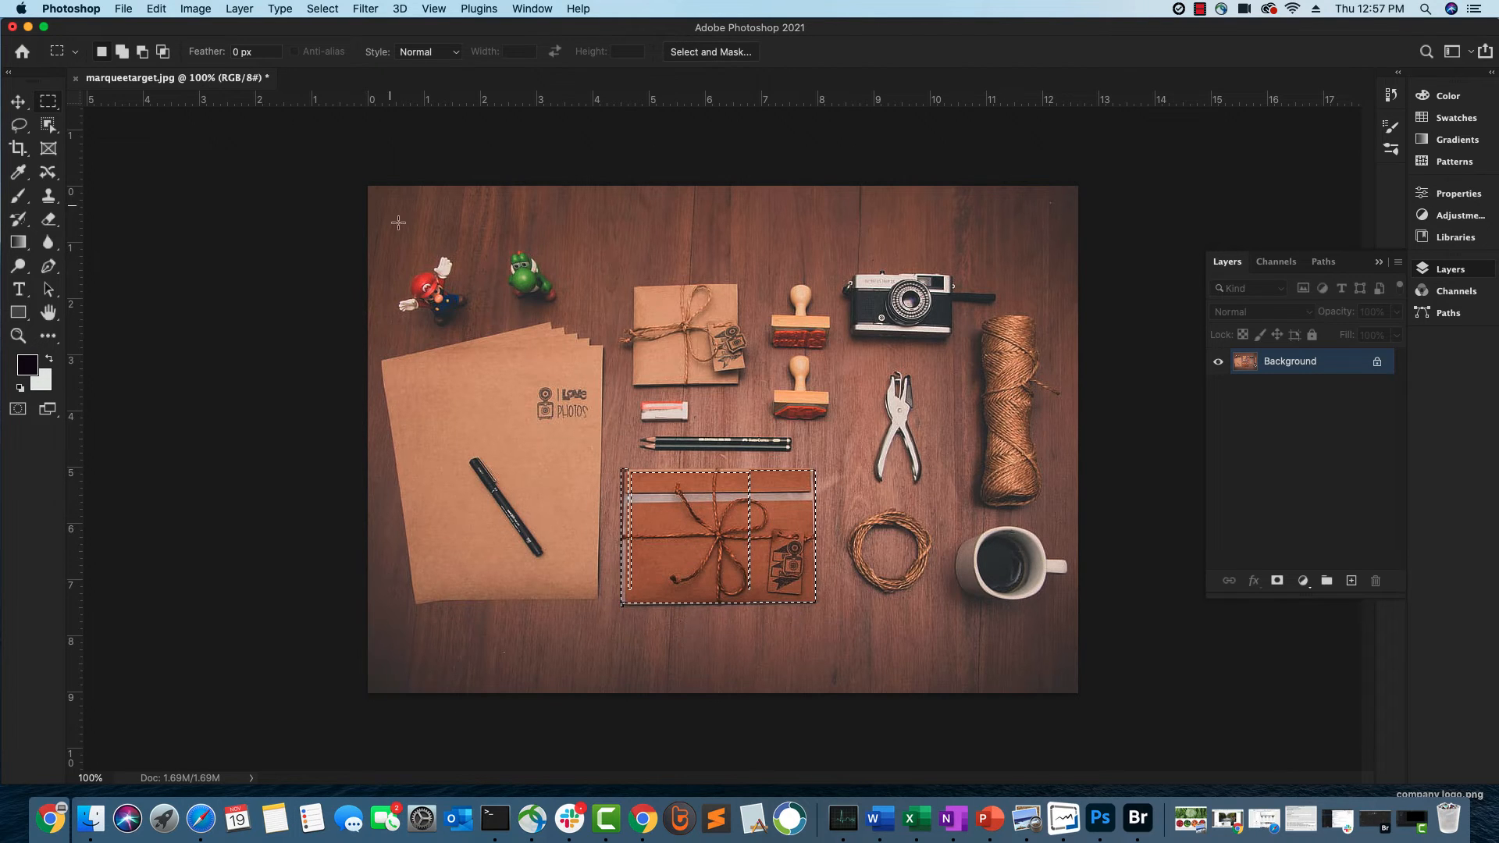
Convert everything outside the envelope to black and white with Auto values on the inverted selection, and deselect
{"action": "left_click", "coordinate": [321, 10]}
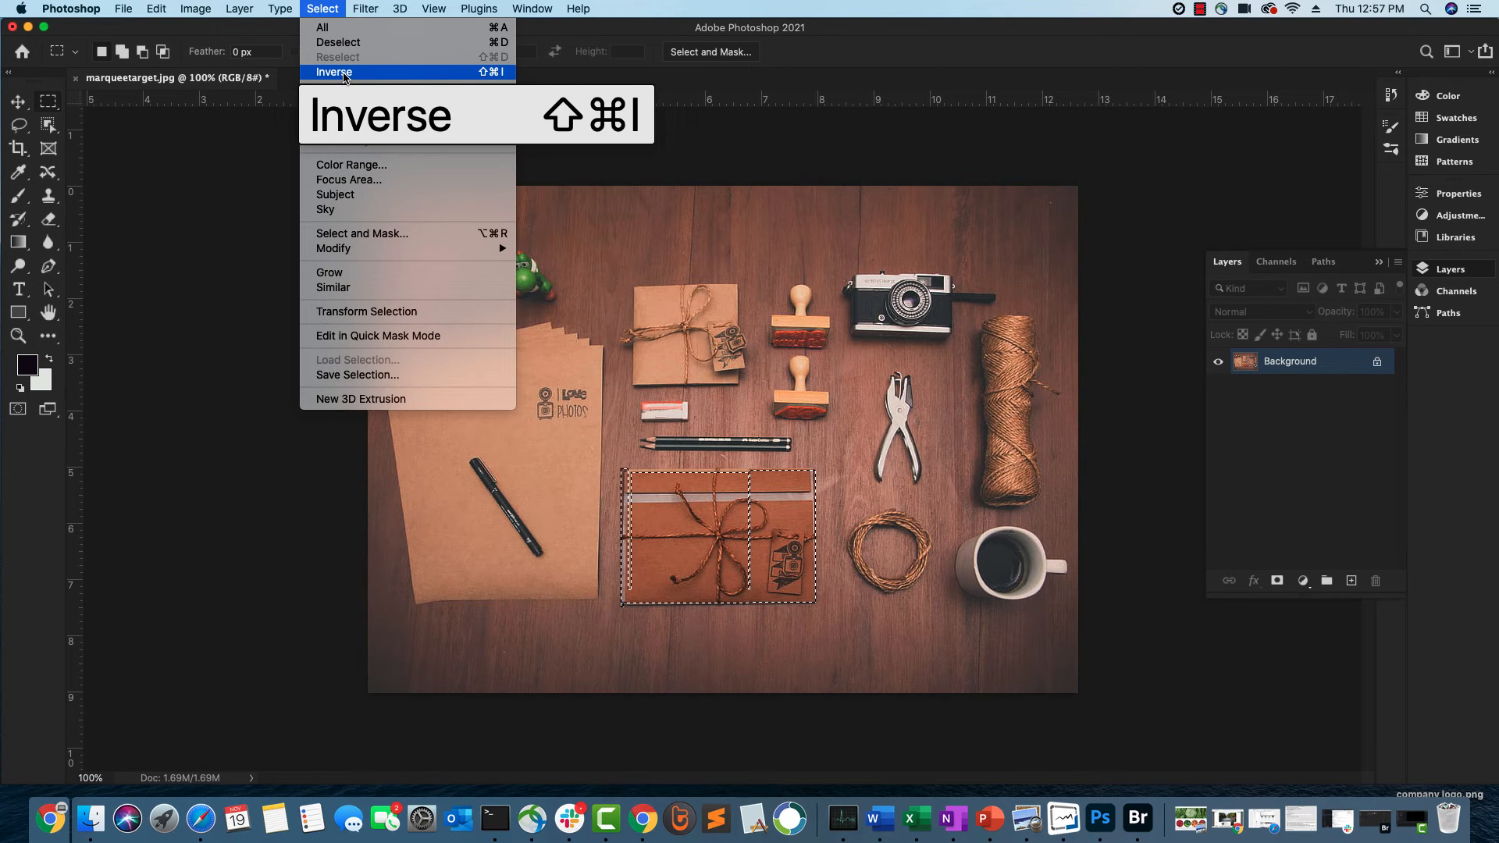
{"action": "left_click", "coordinate": [343, 74]}
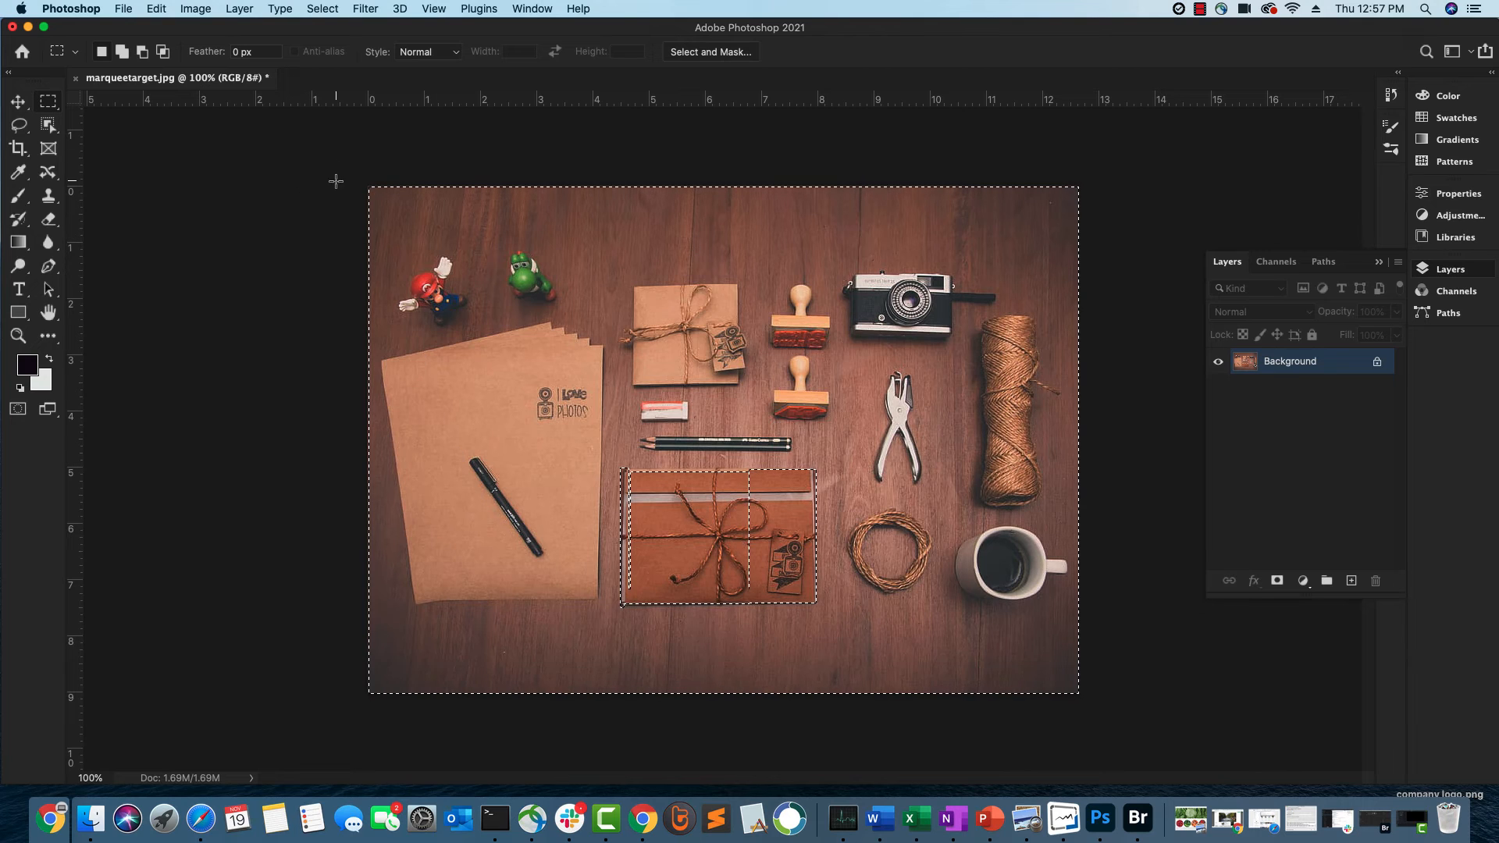
{"action": "left_click", "coordinate": [200, 11]}
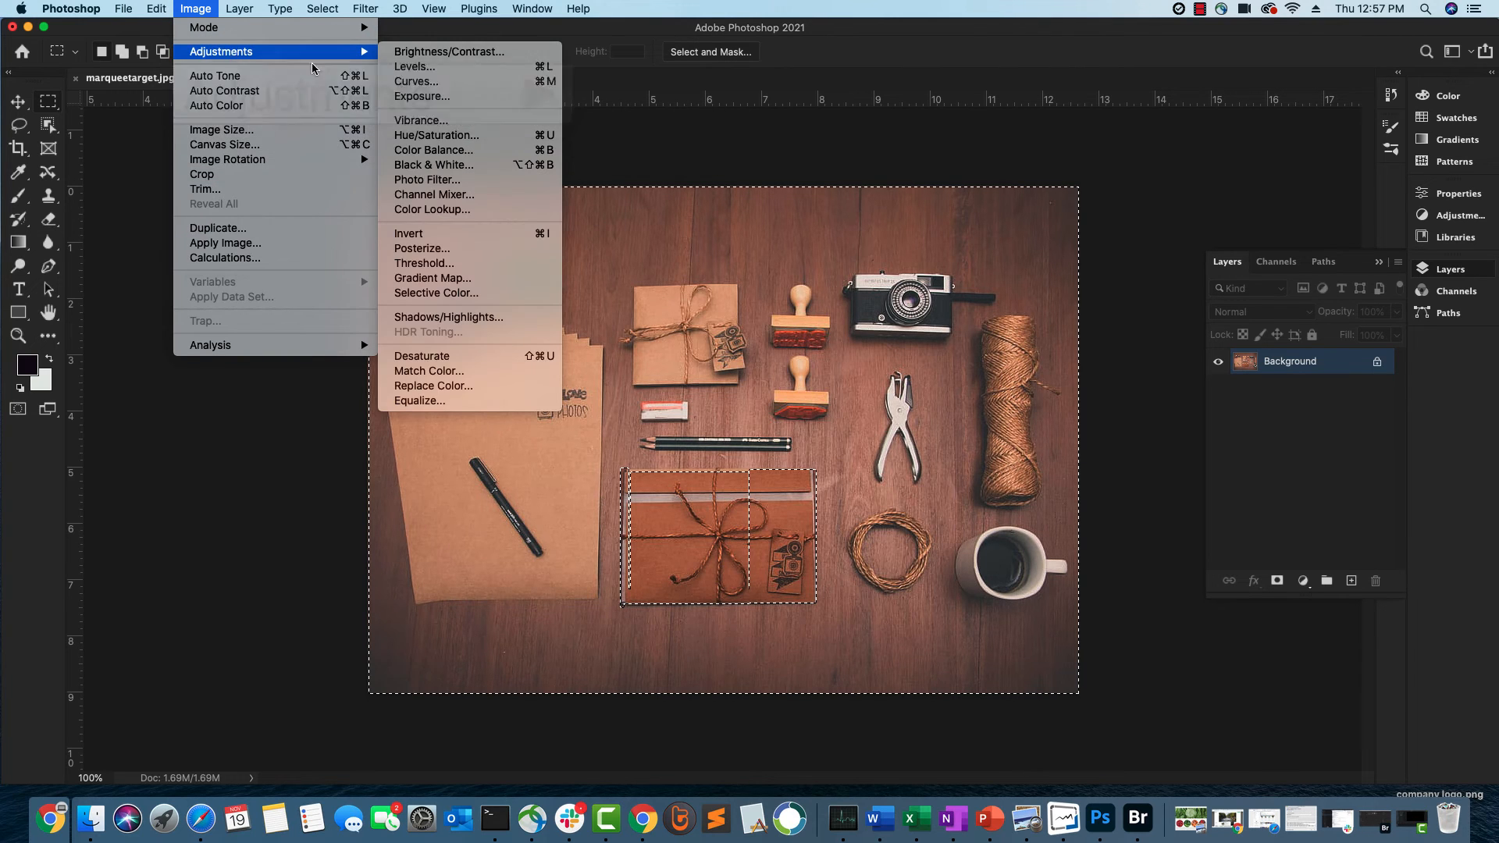
{"action": "mouse_move", "coordinate": [278, 59]}
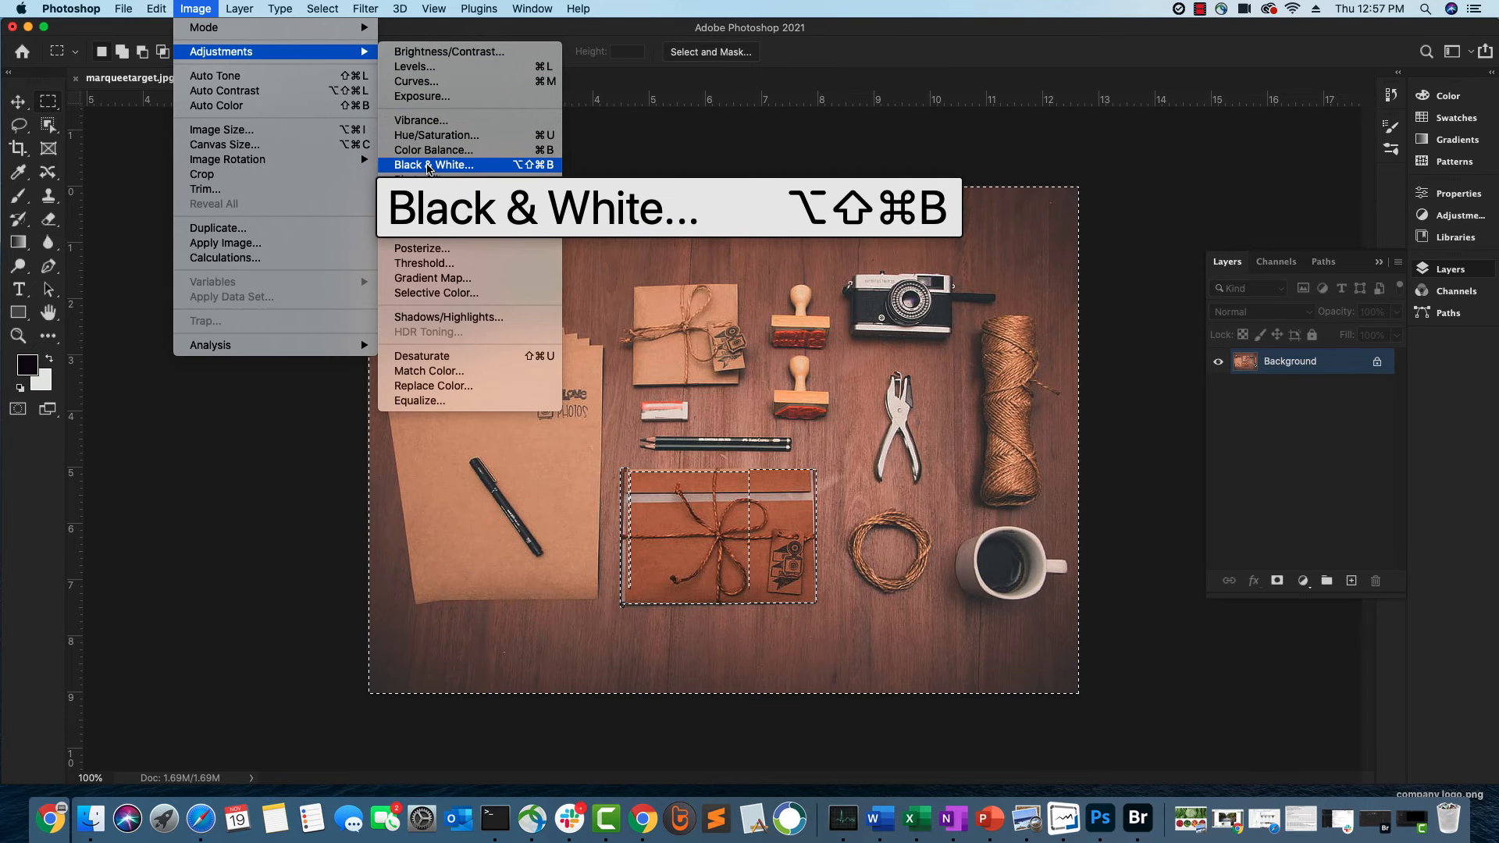
{"action": "left_click", "coordinate": [429, 165]}
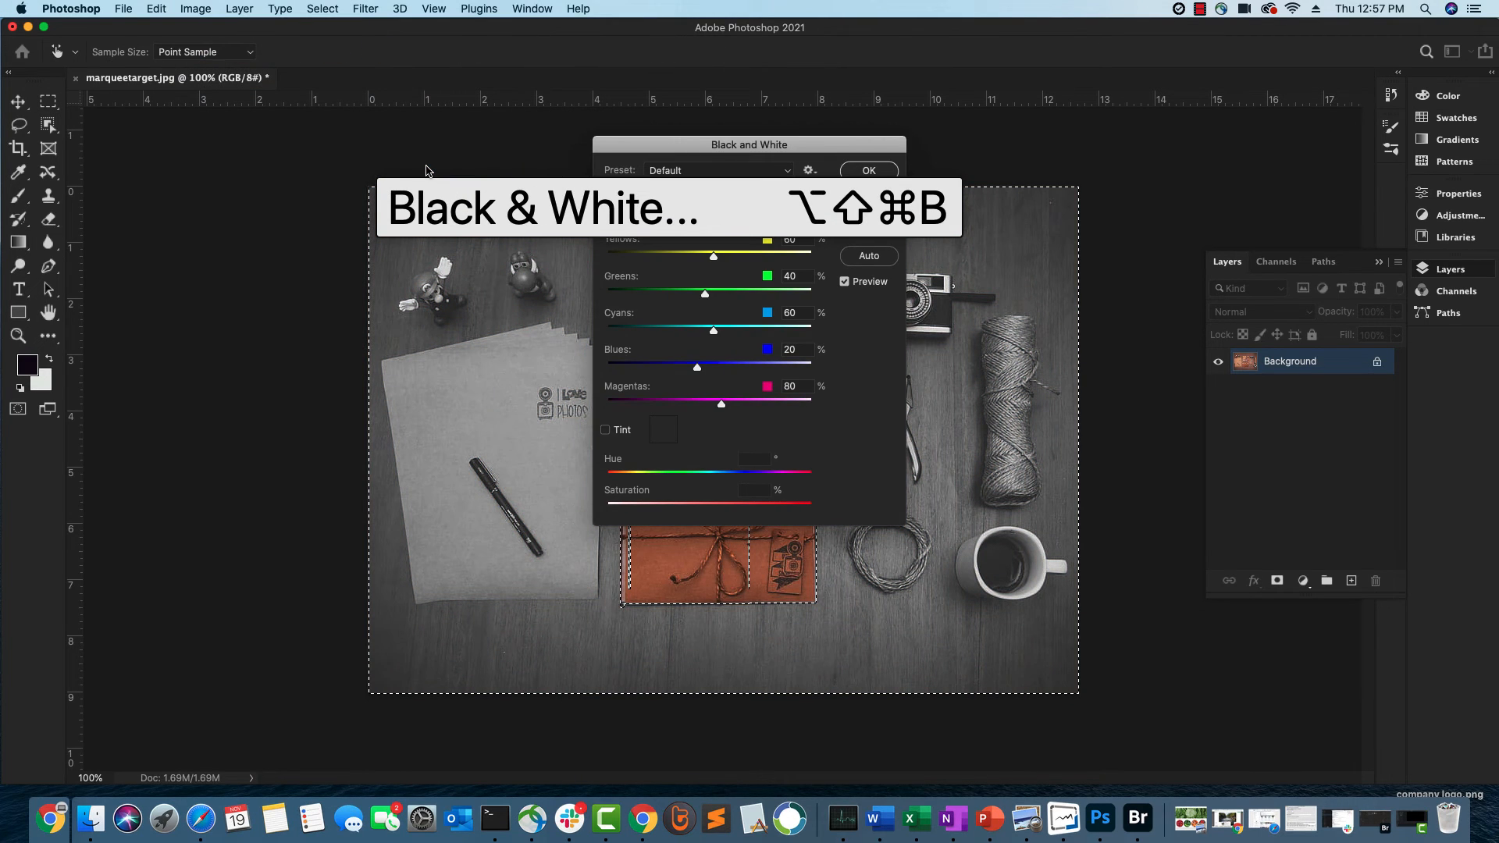
{"action": "left_click", "coordinate": [869, 257]}
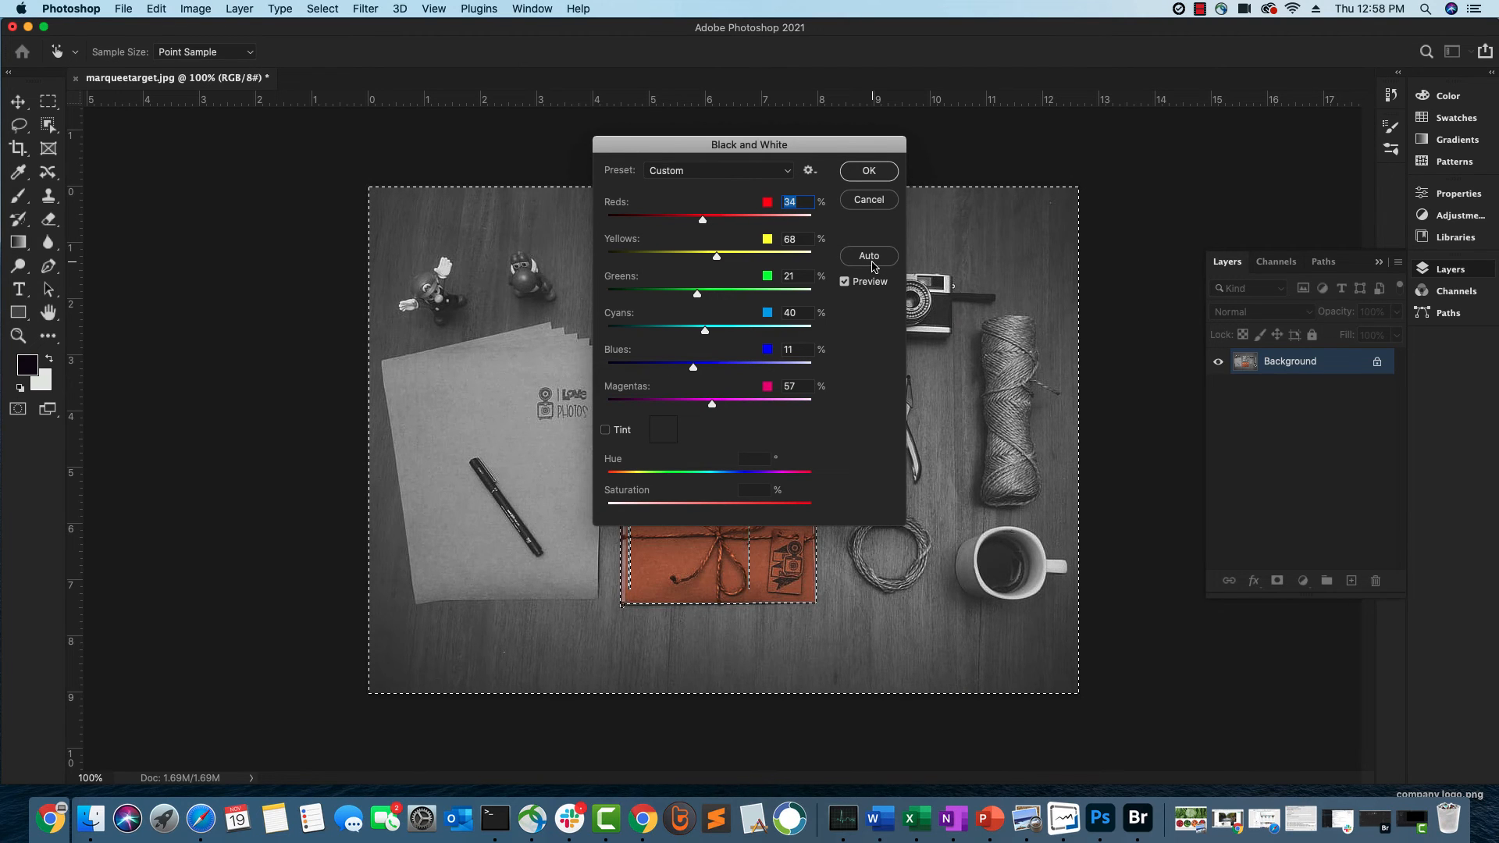
{"action": "left_click", "coordinate": [863, 170]}
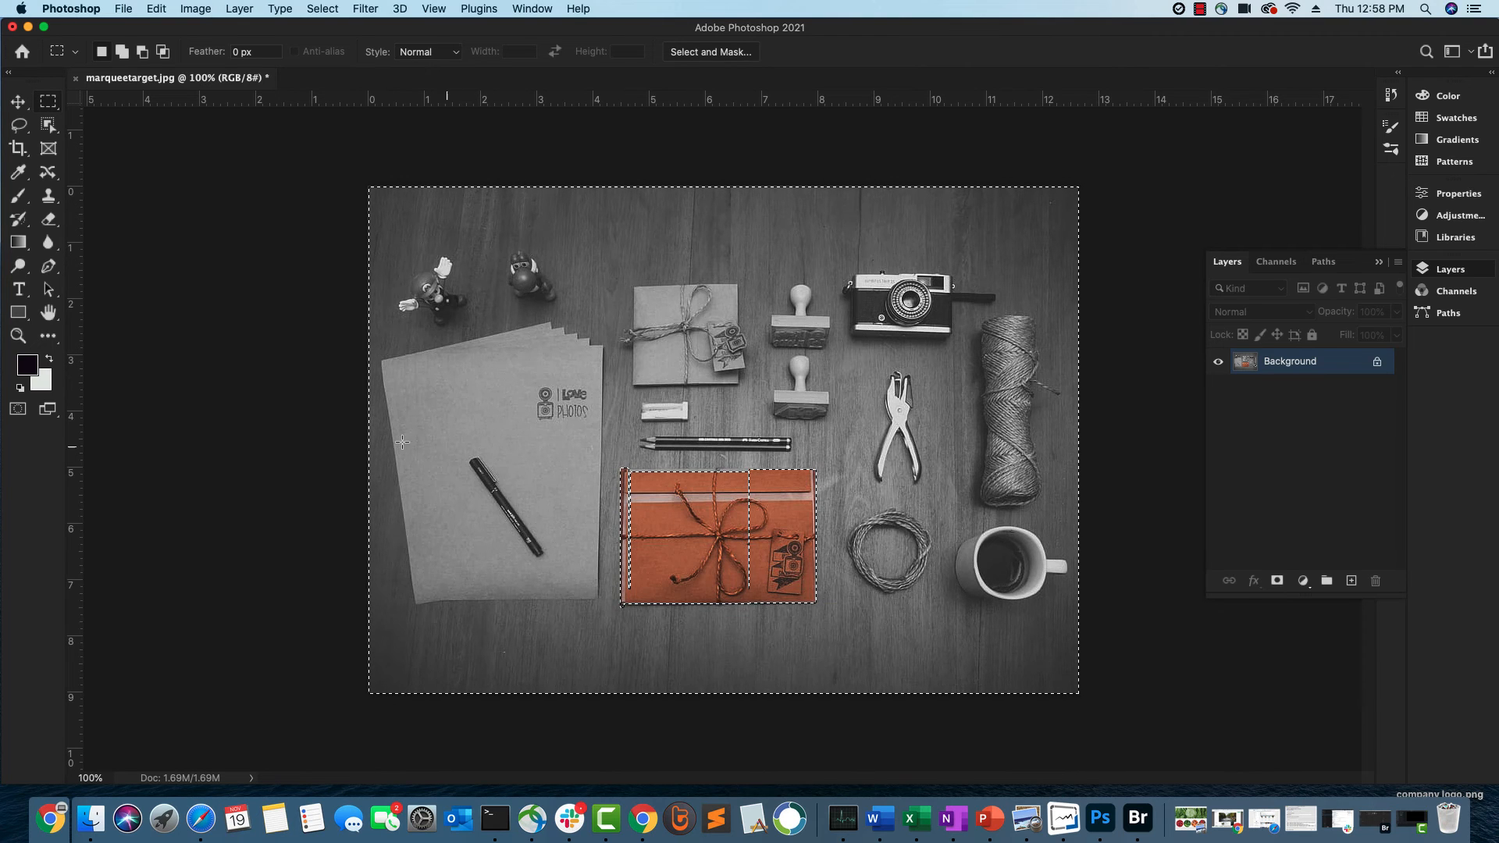
{"action": "left_click", "coordinate": [337, 11]}
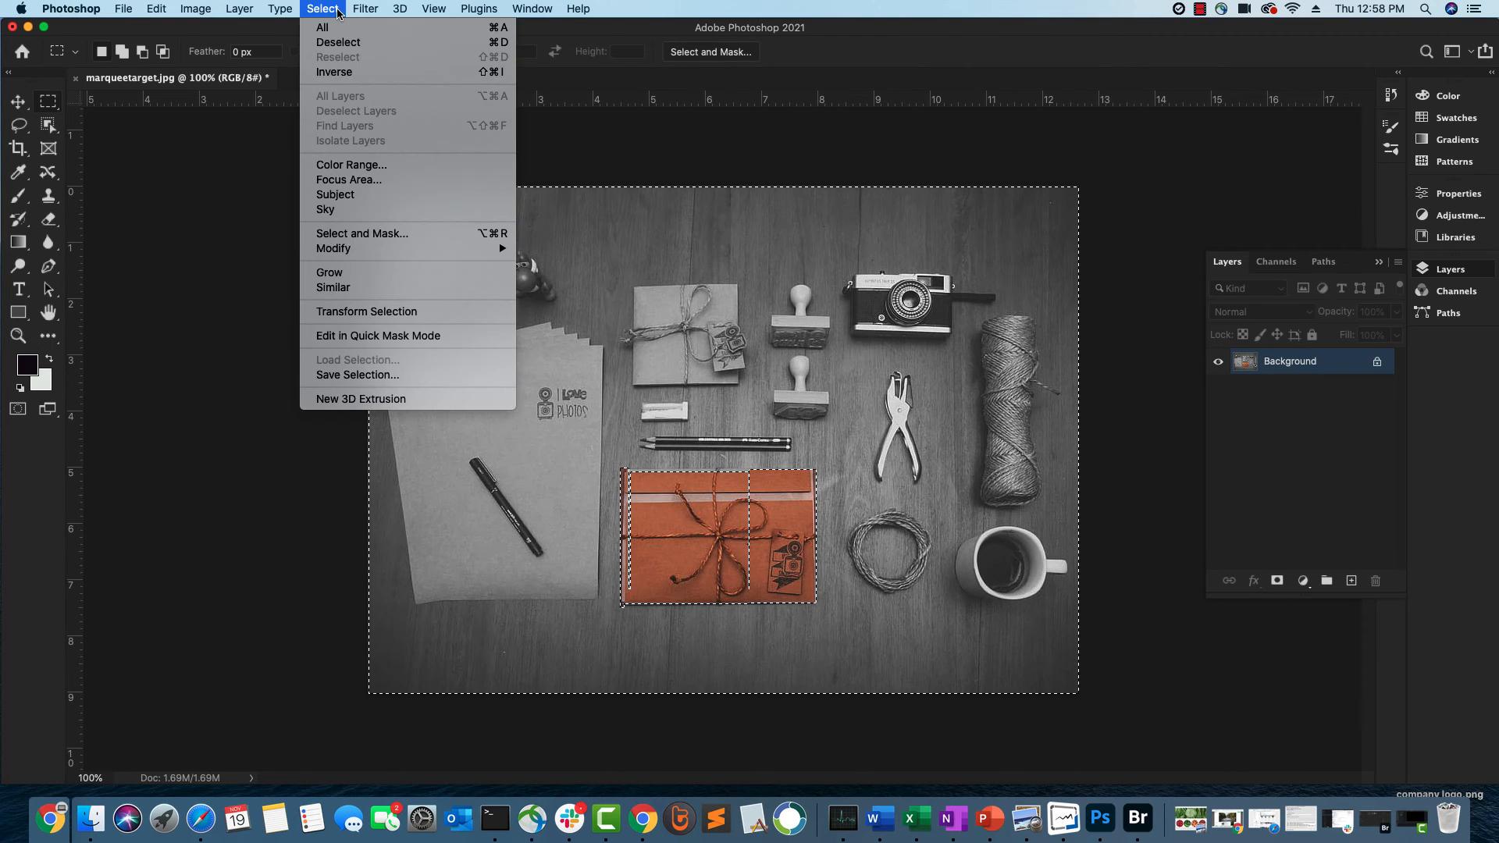
{"action": "left_click", "coordinate": [342, 43]}
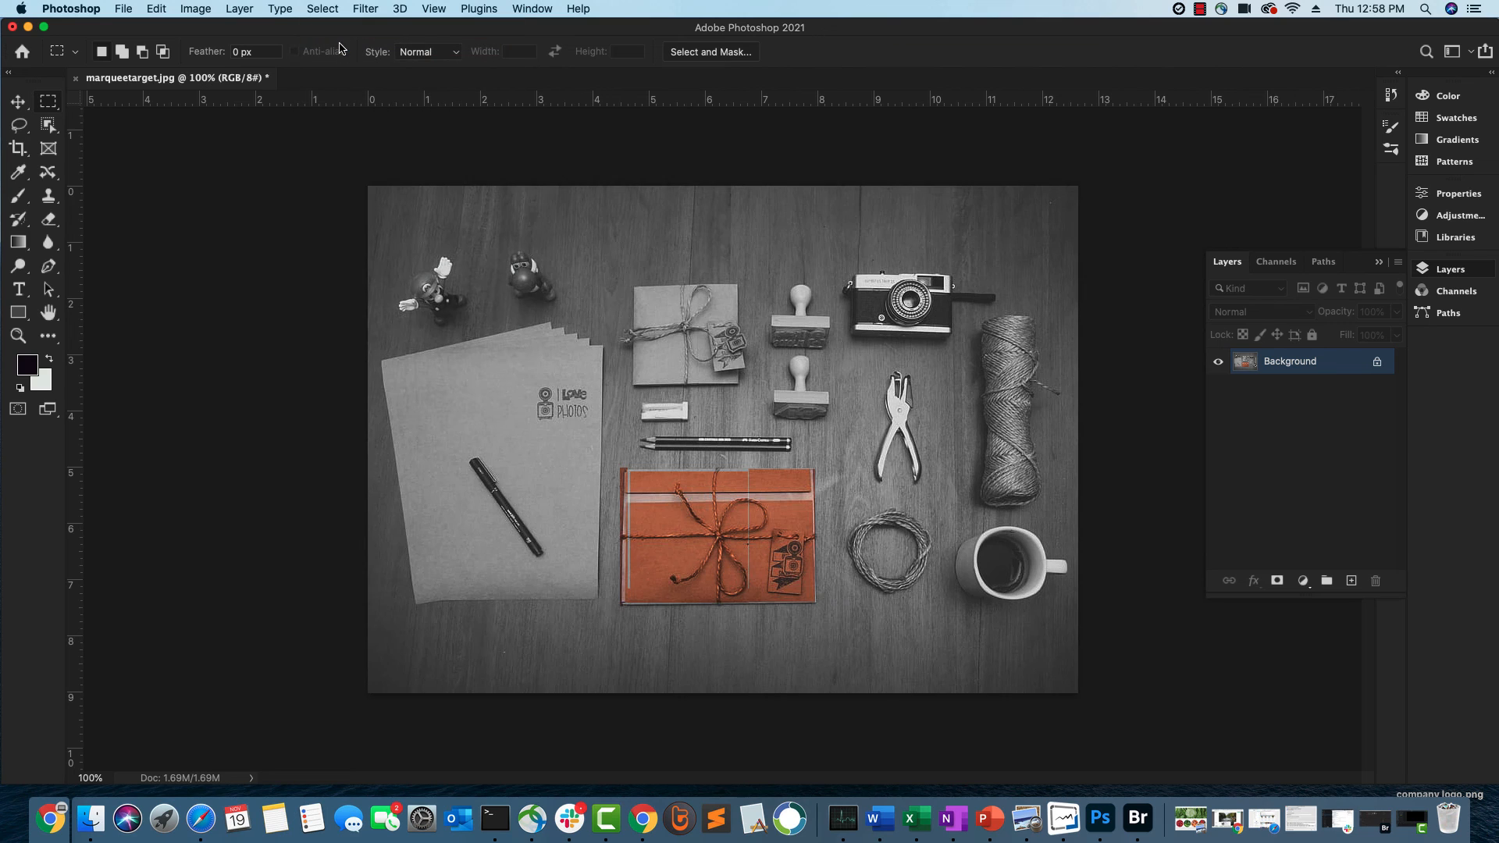
Save the image on the computer's Desktop as marqueetarget.jpg in JPEG format, with quality 8 (High) and Progressive format
{"action": "left_click", "coordinate": [122, 10]}
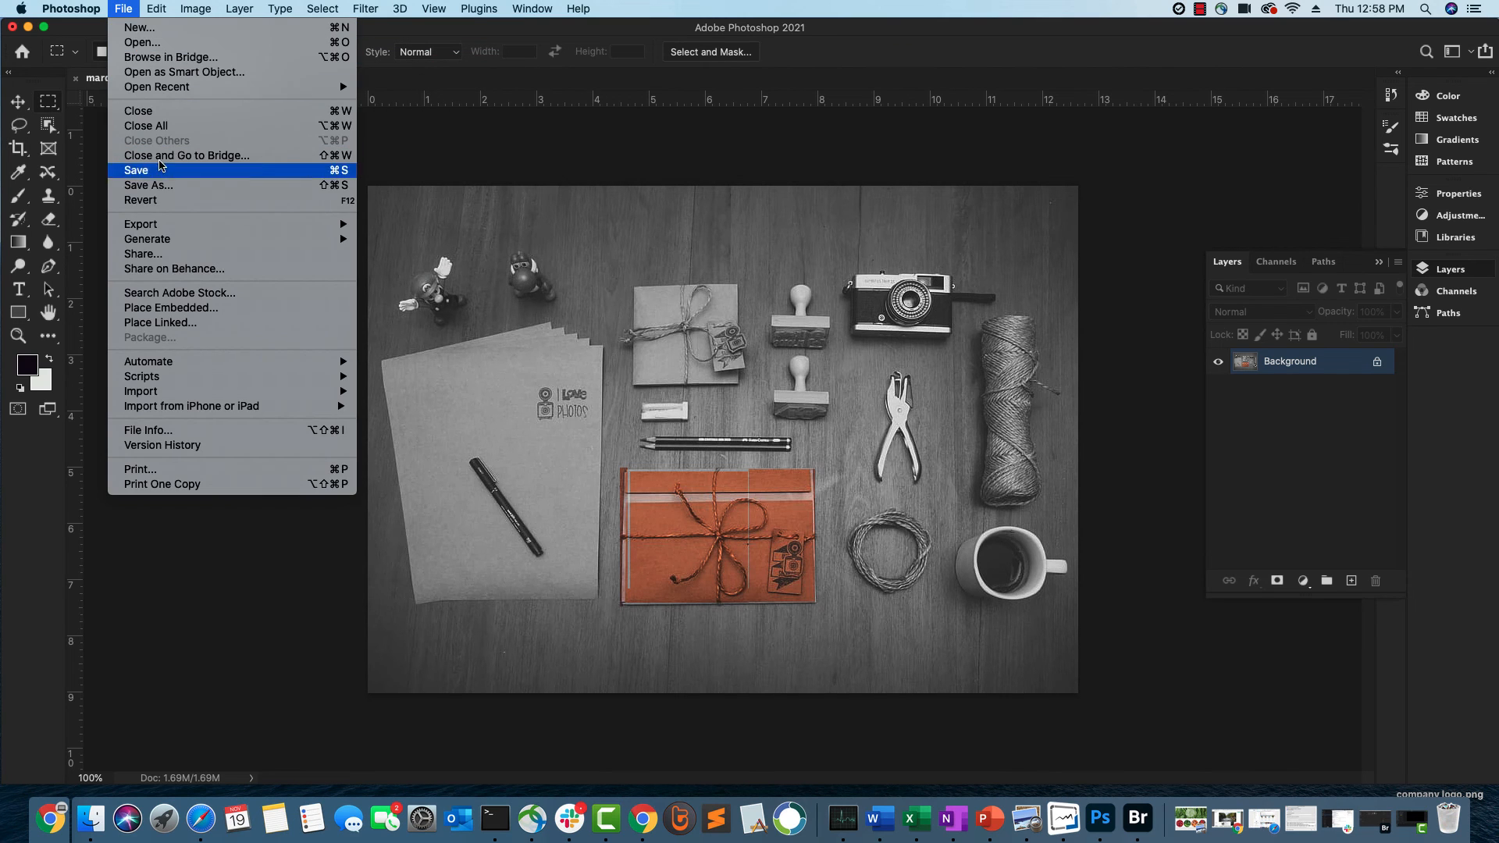
{"action": "left_click", "coordinate": [158, 186]}
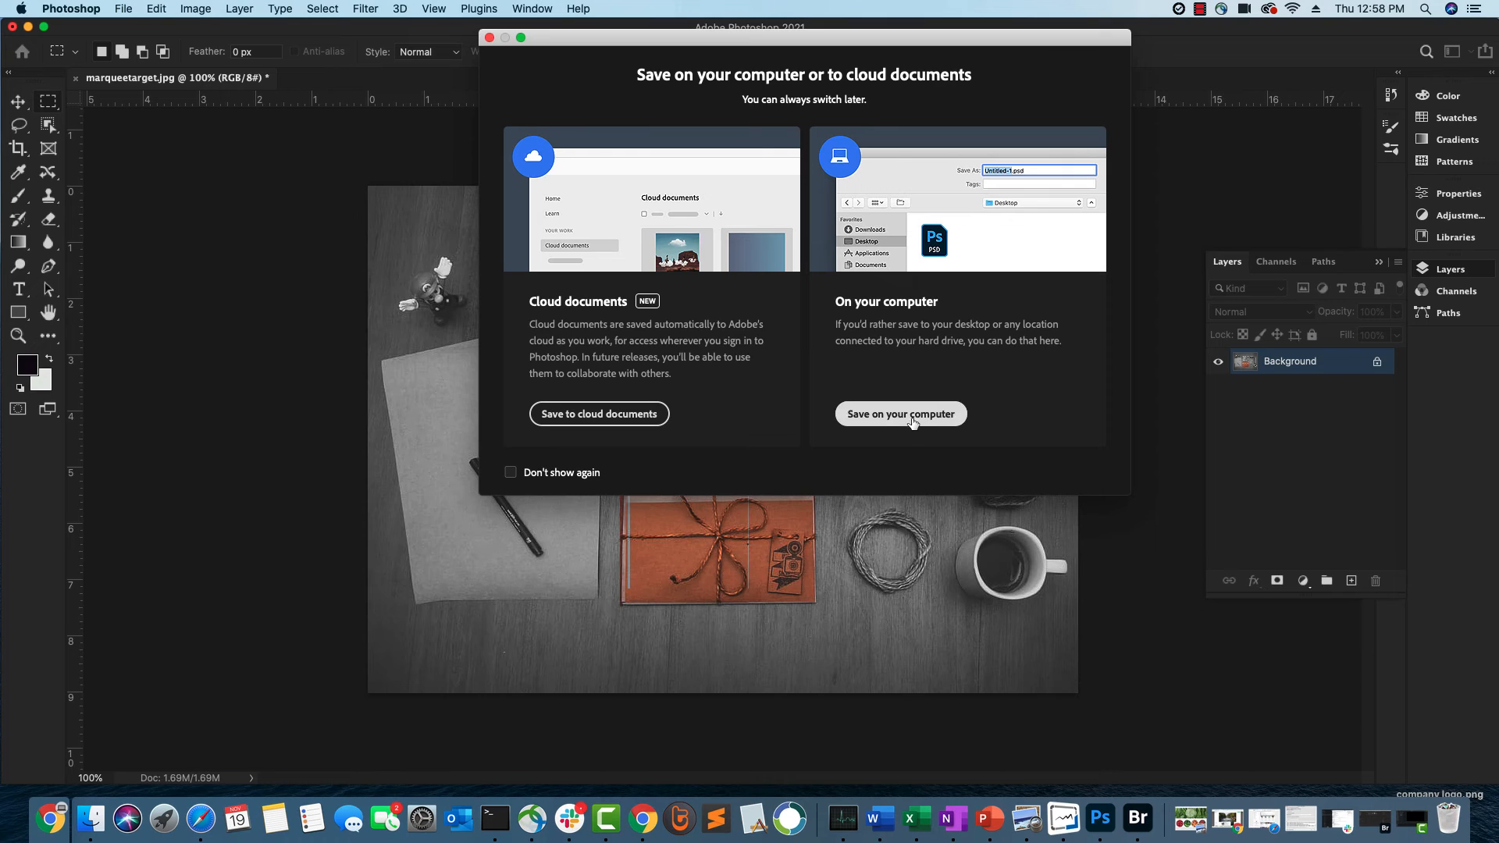
{"action": "left_click", "coordinate": [912, 422]}
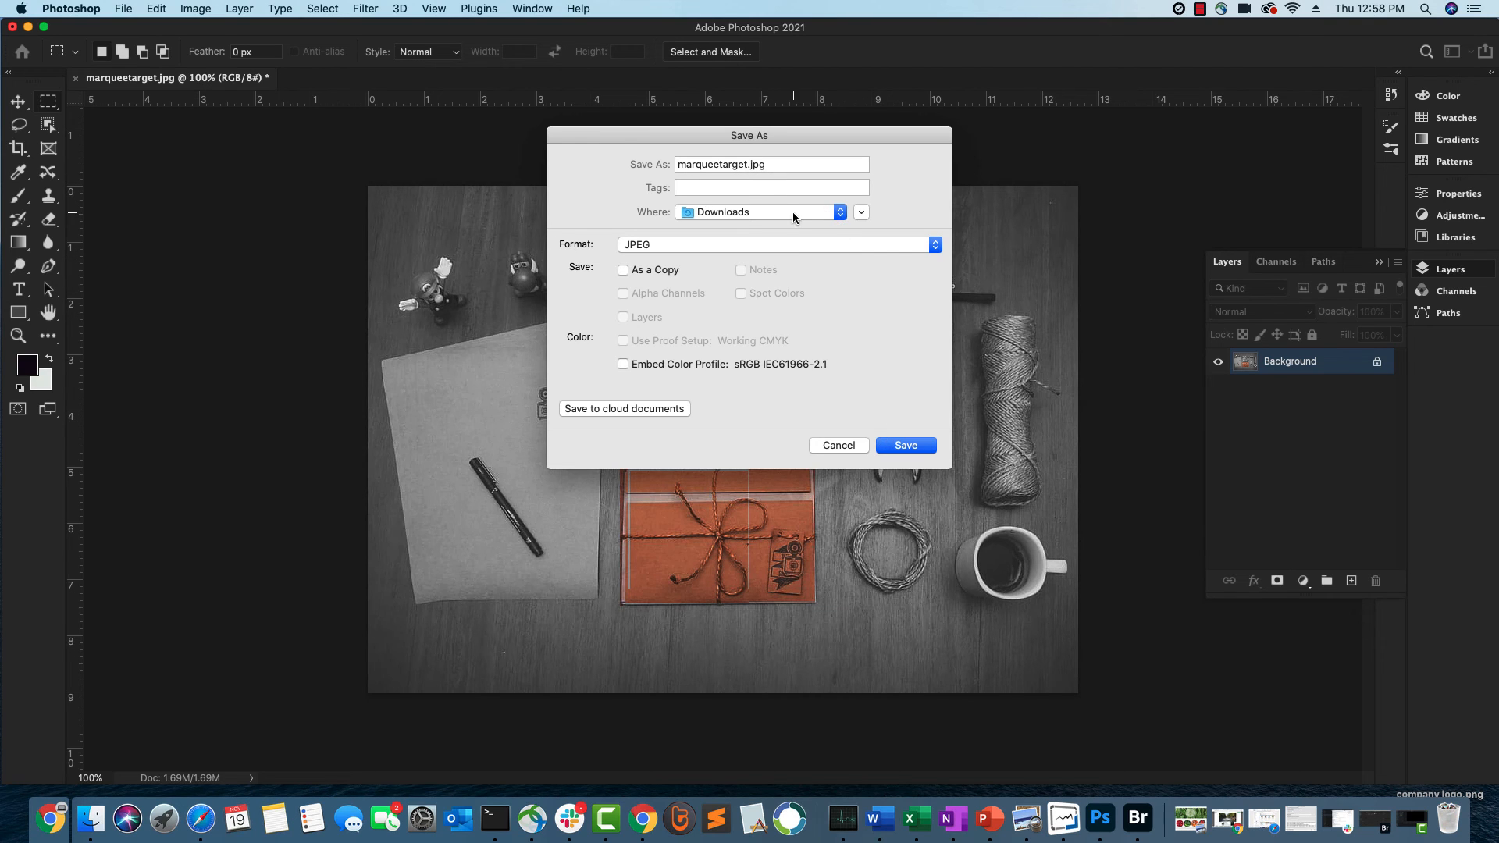
{"action": "left_click", "coordinate": [776, 242]}
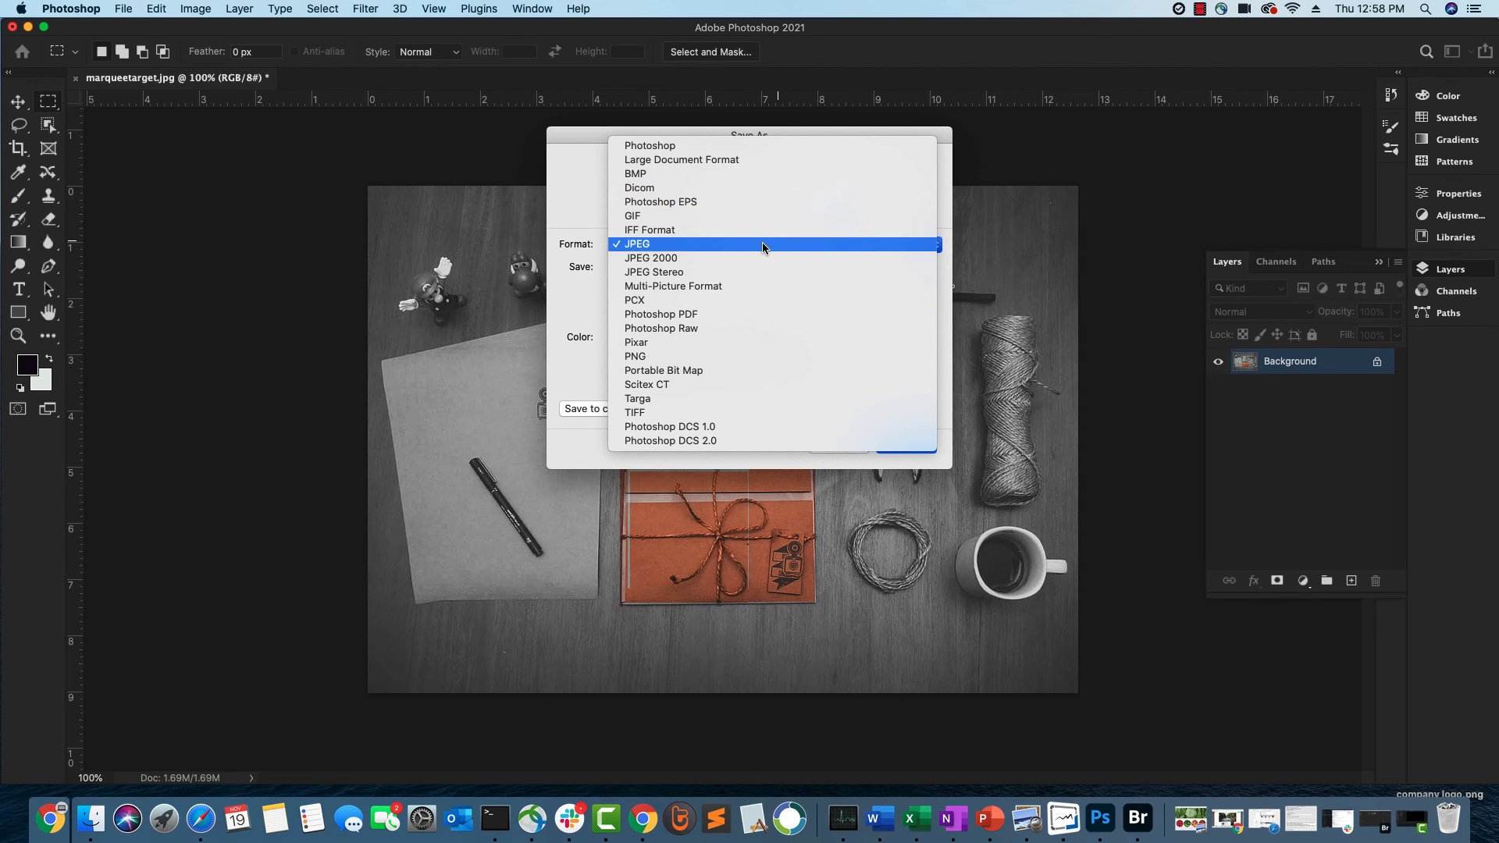
{"action": "left_click", "coordinate": [767, 244]}
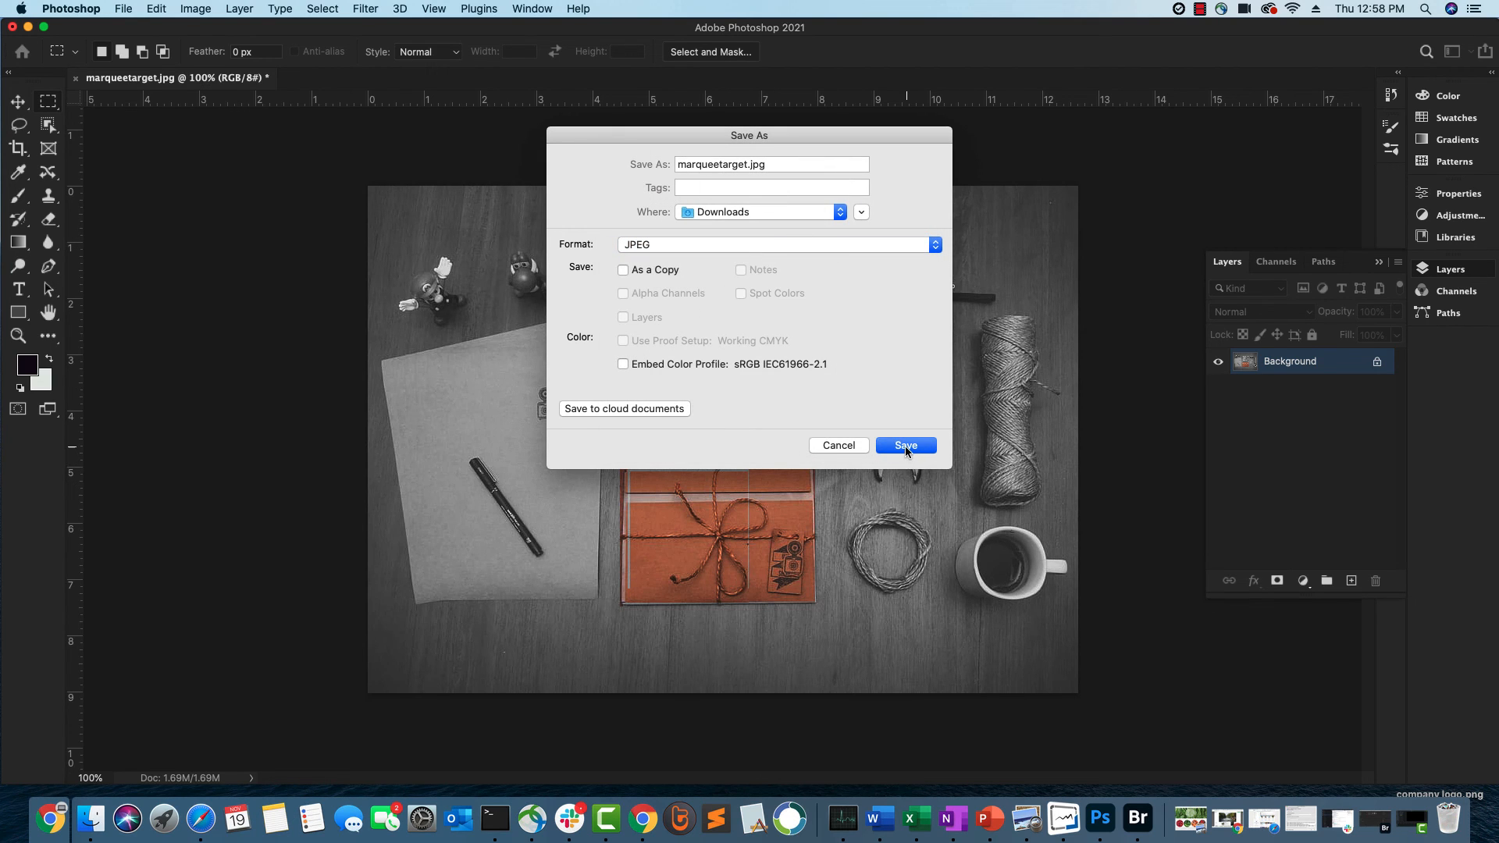
{"action": "left_click", "coordinate": [720, 214]}
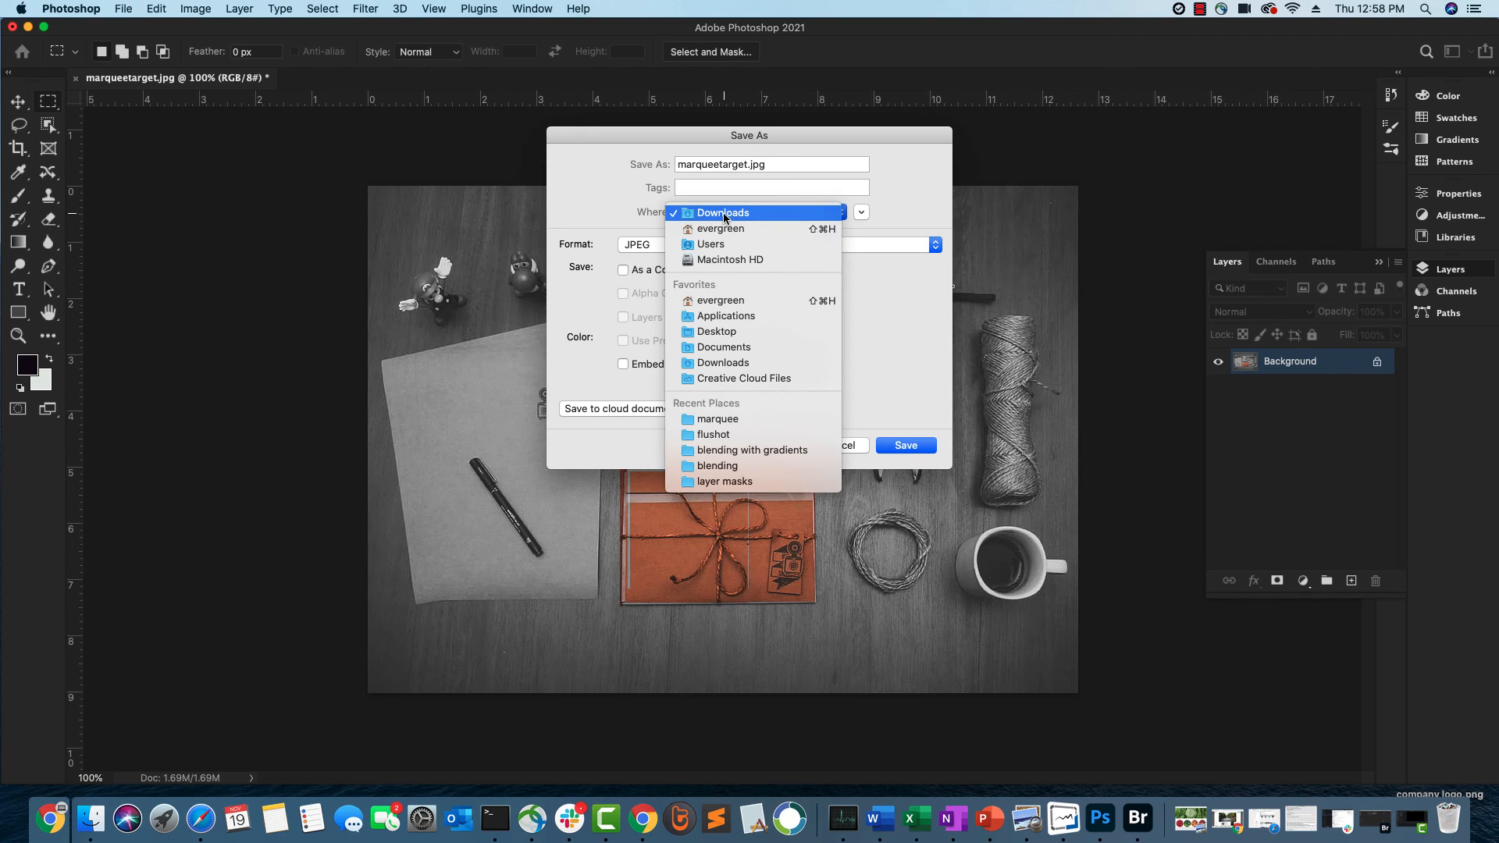
{"action": "left_click", "coordinate": [719, 333]}
{"action": "left_click", "coordinate": [906, 445]}
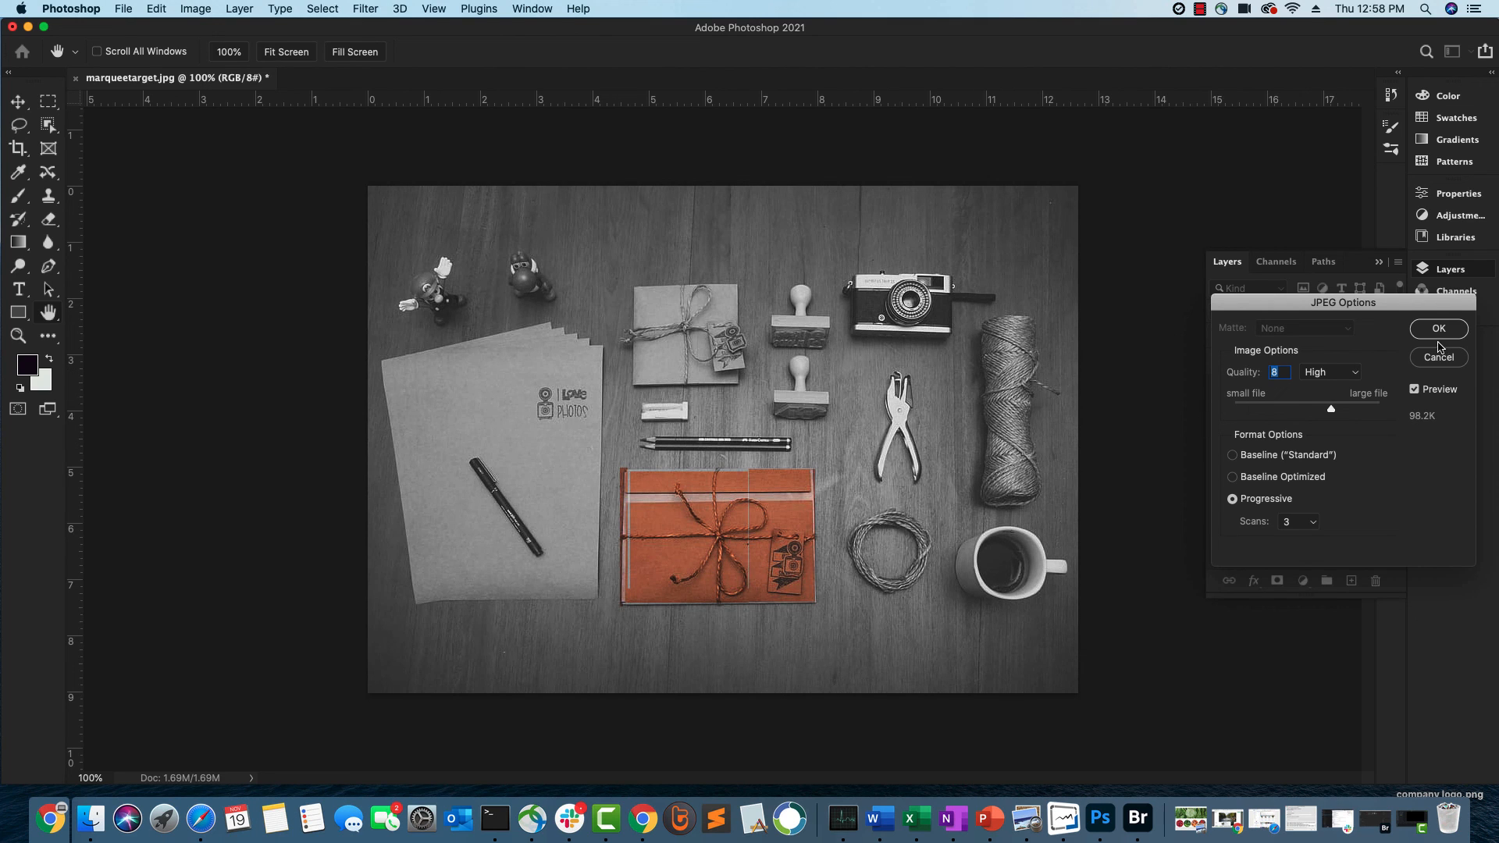
{"action": "left_click_drag", "start_coordinate": [1274, 317], "coordinate": [486, 207]}
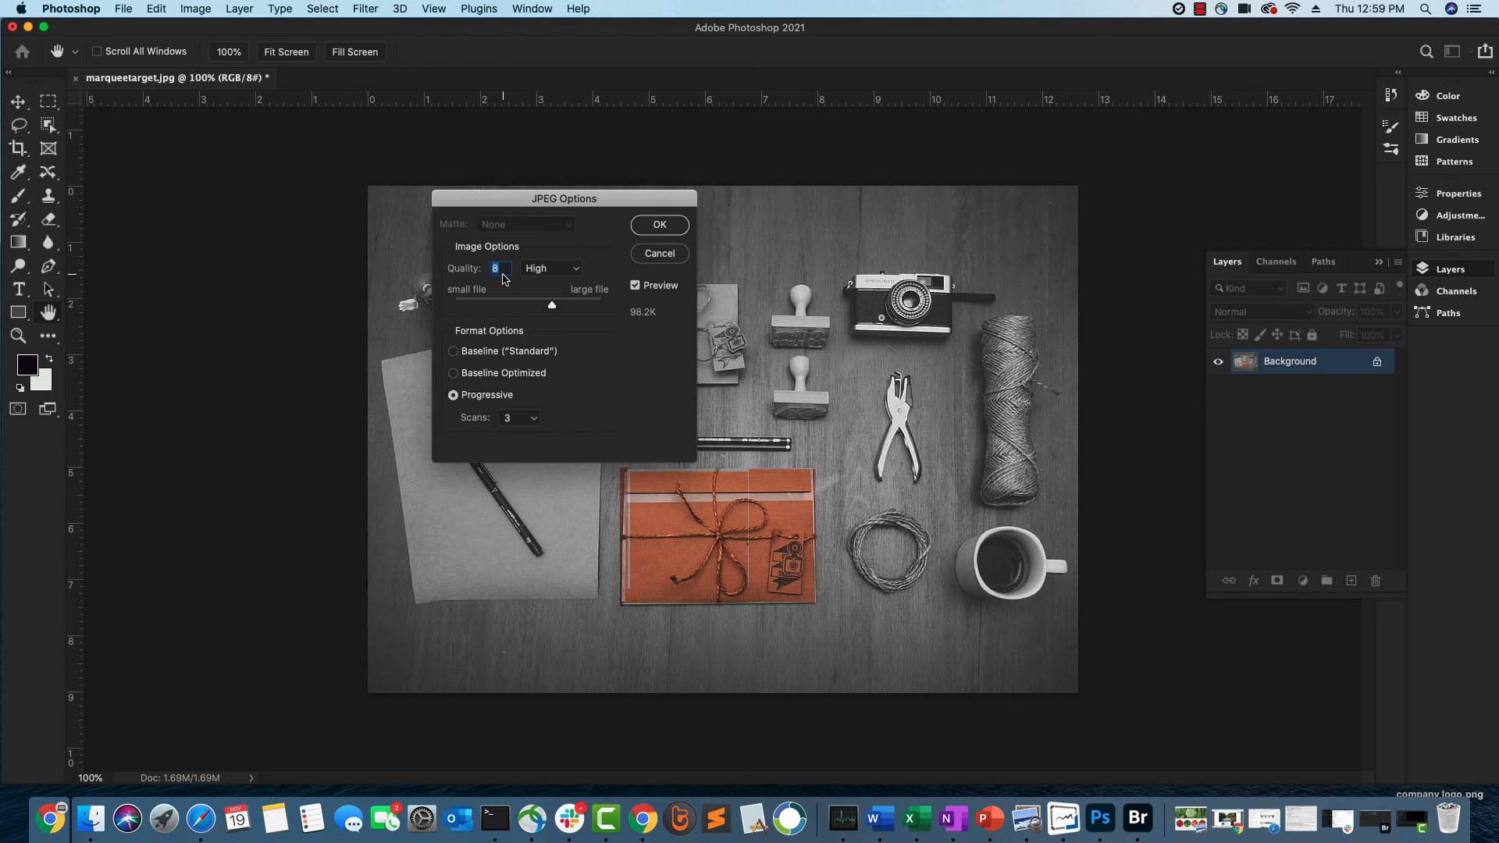
{"action": "left_click", "coordinate": [659, 225]}
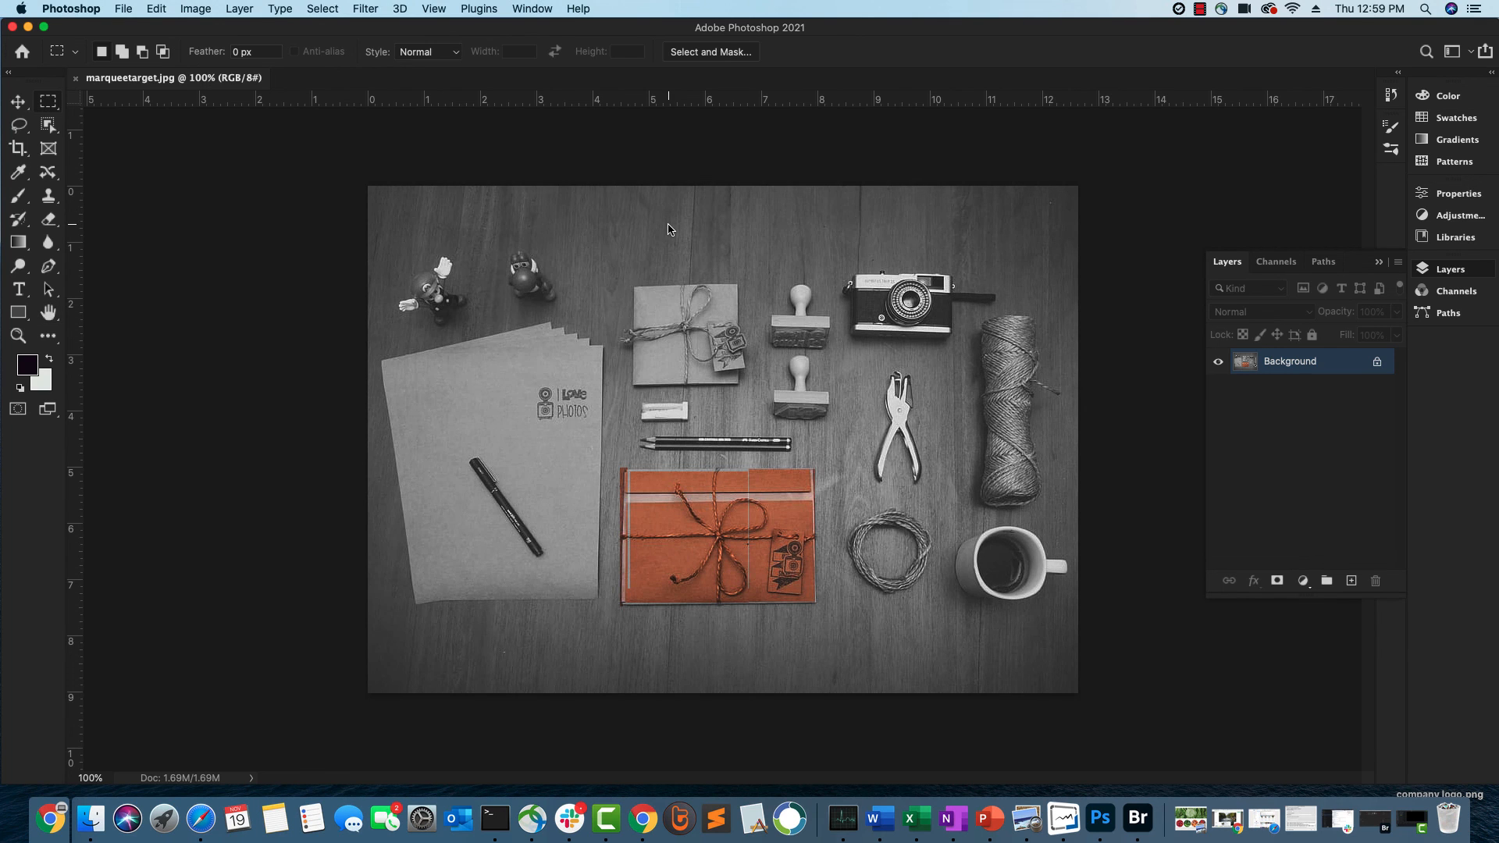
Minimize the image editor, move the saved marqueetarget.jpg to a clear area of the desktop and open it in Preview
{"action": "left_click", "coordinate": [28, 27]}
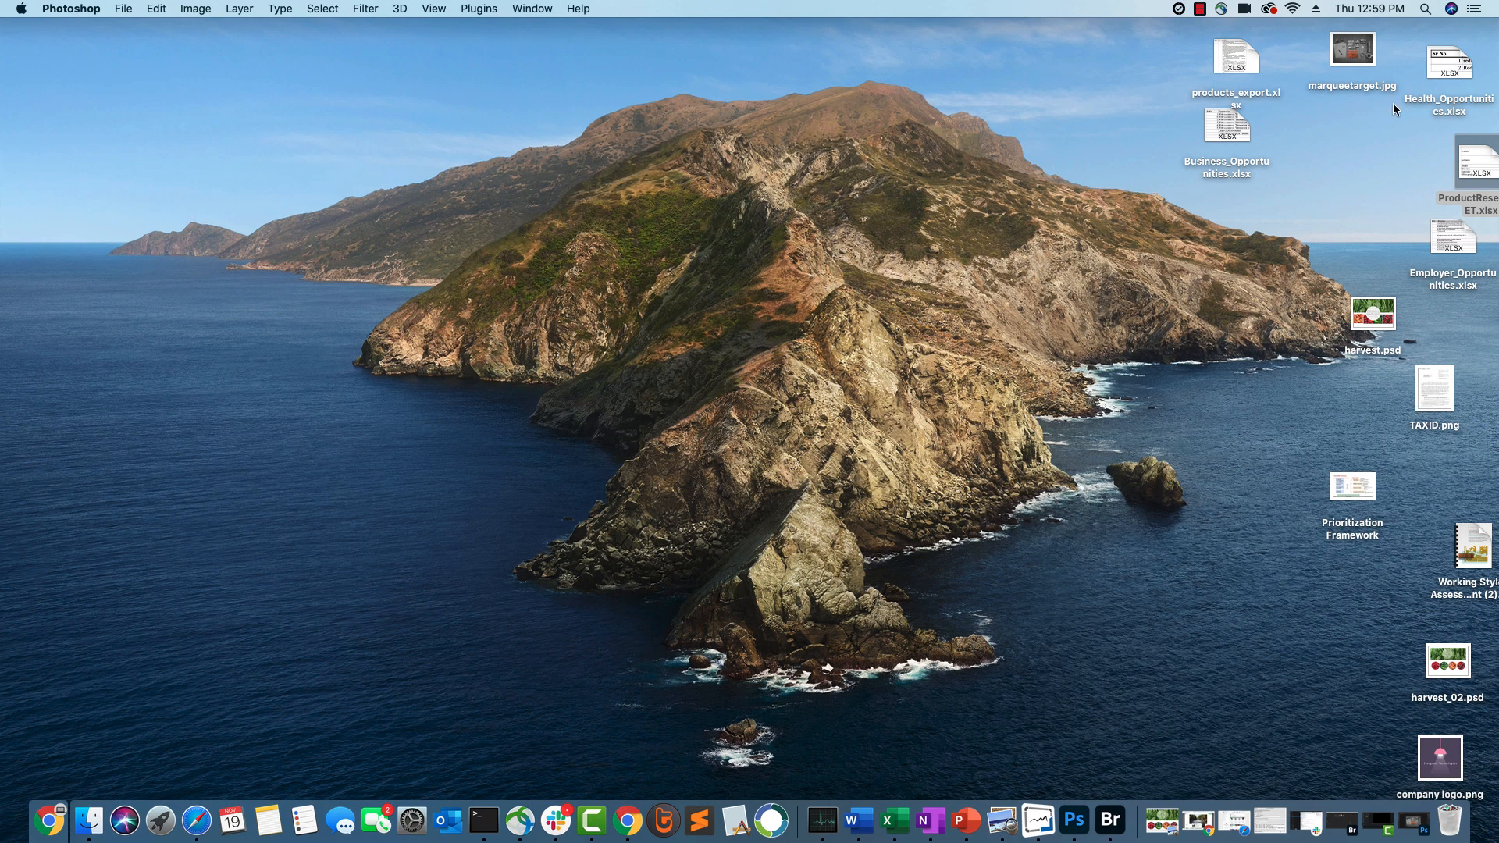
{"action": "left_click_drag", "start_coordinate": [1350, 56], "coordinate": [380, 162]}
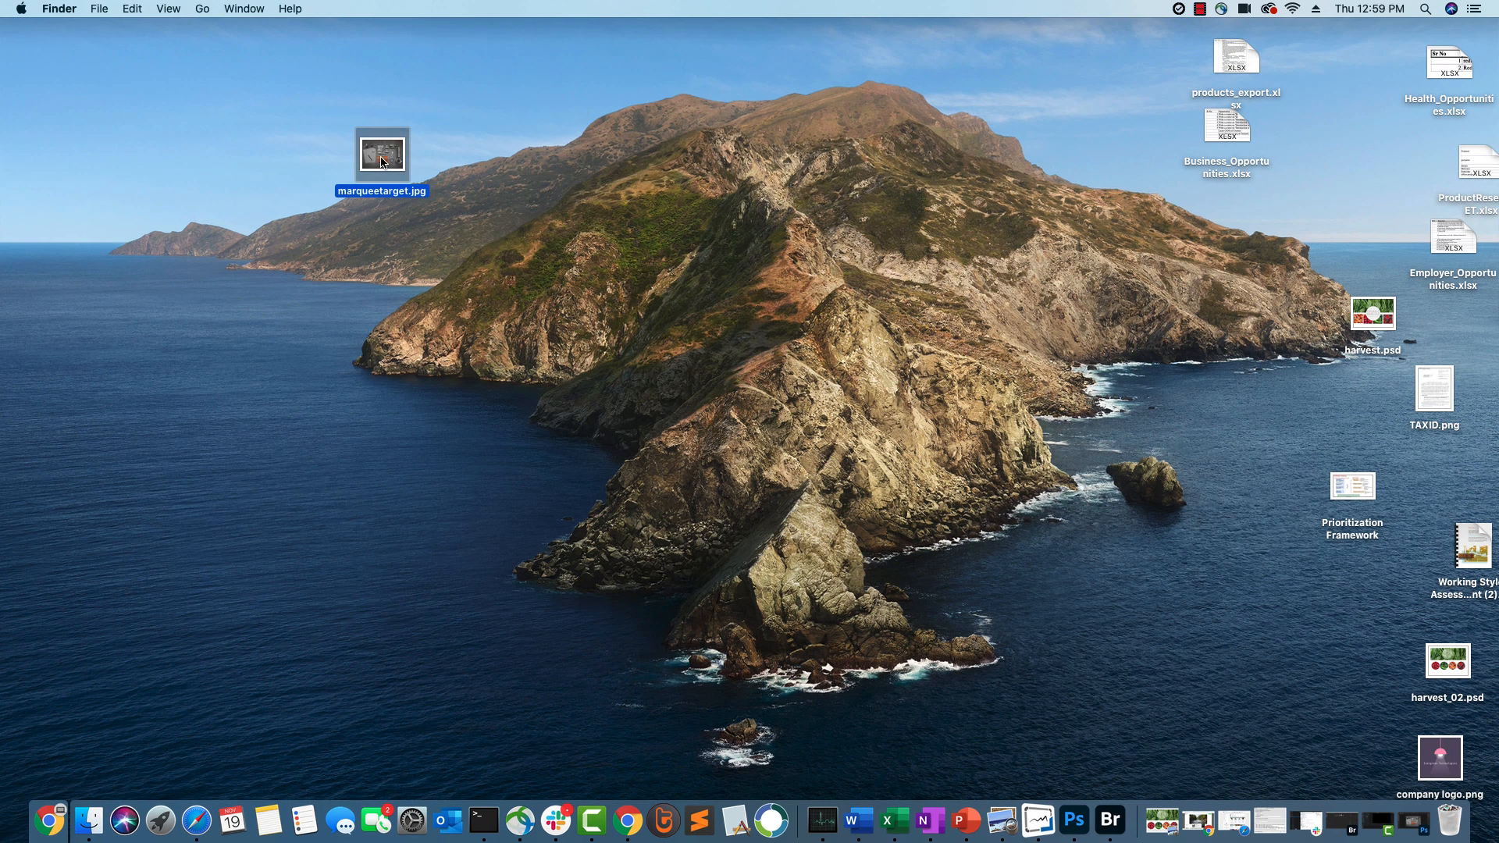
{"action": "double_click", "coordinate": [382, 162]}
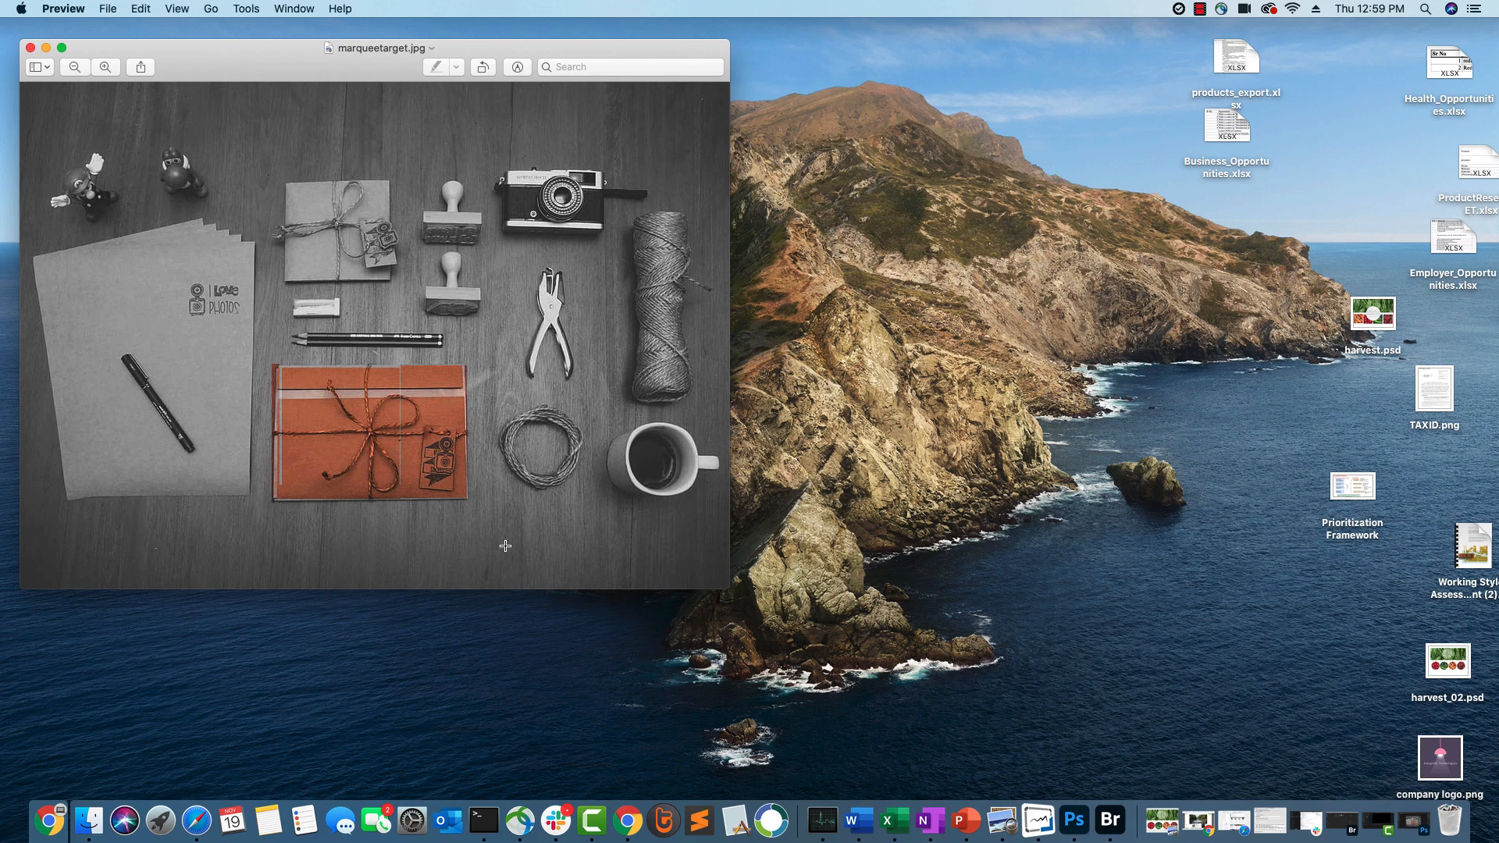